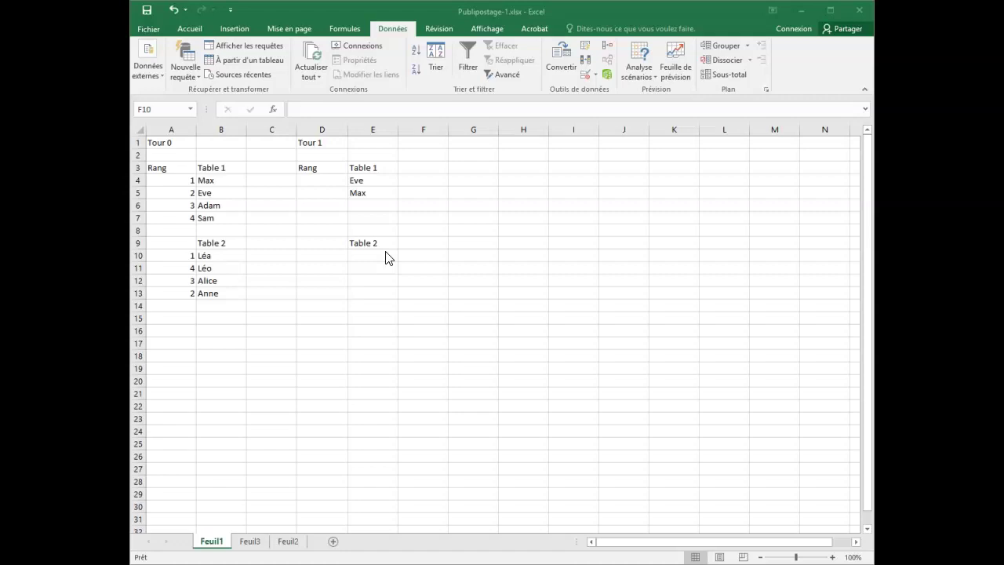
pyautogui.click(533, 181)
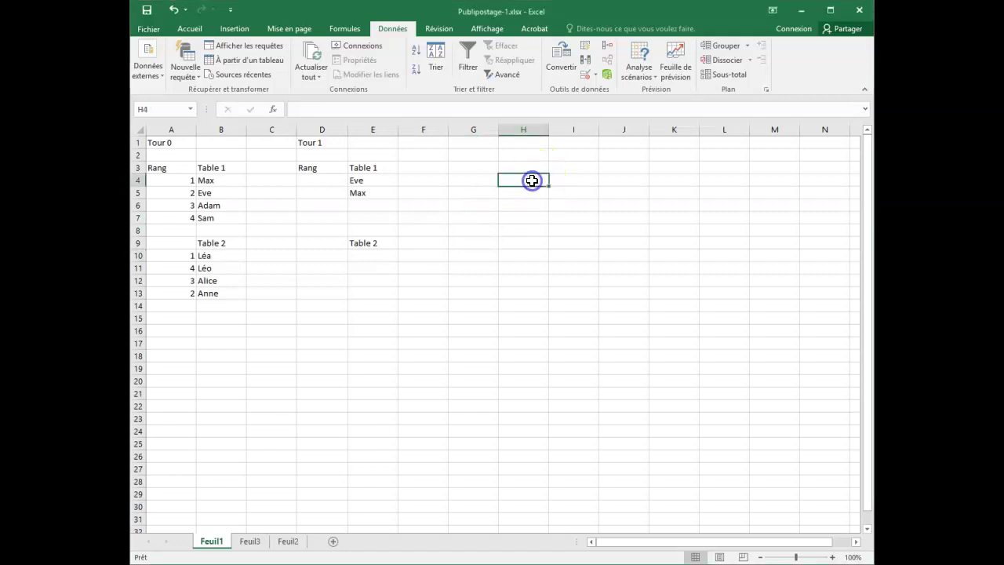
pyautogui.write('=')
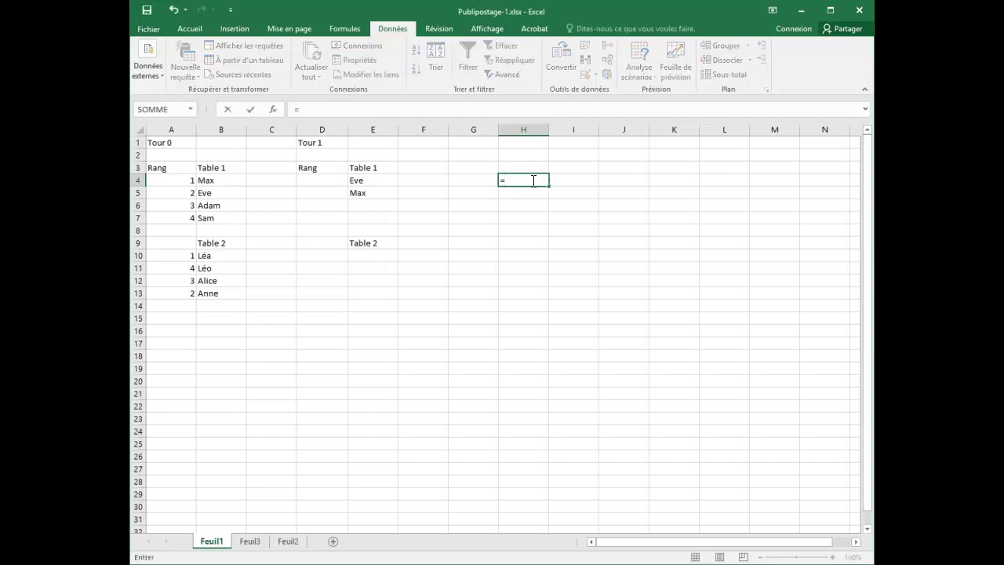
pyautogui.click(568, 222)
pyautogui.press('Escape')
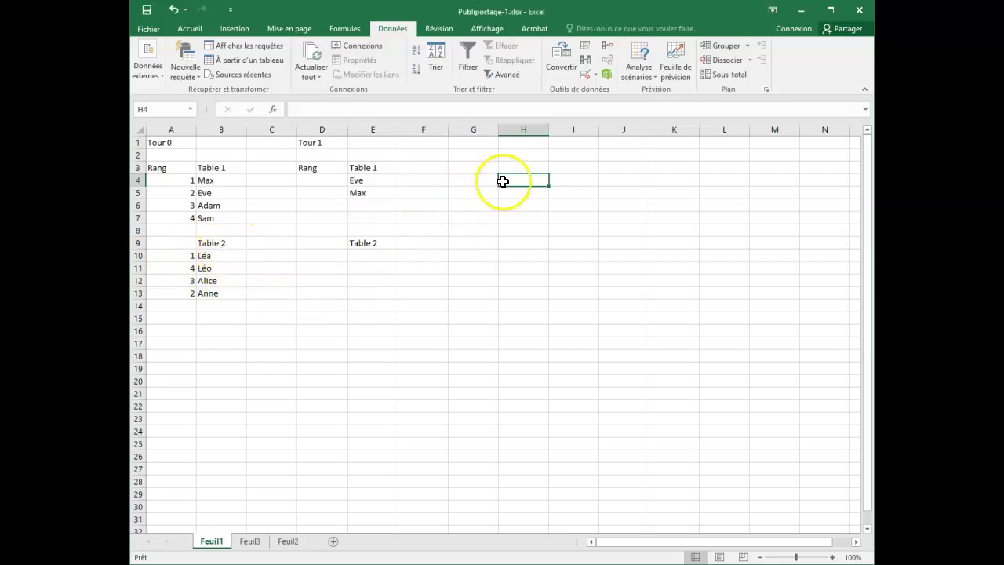
# Start a formula in cell H6.
pyautogui.click(515, 206)
pyautogui.write('=')
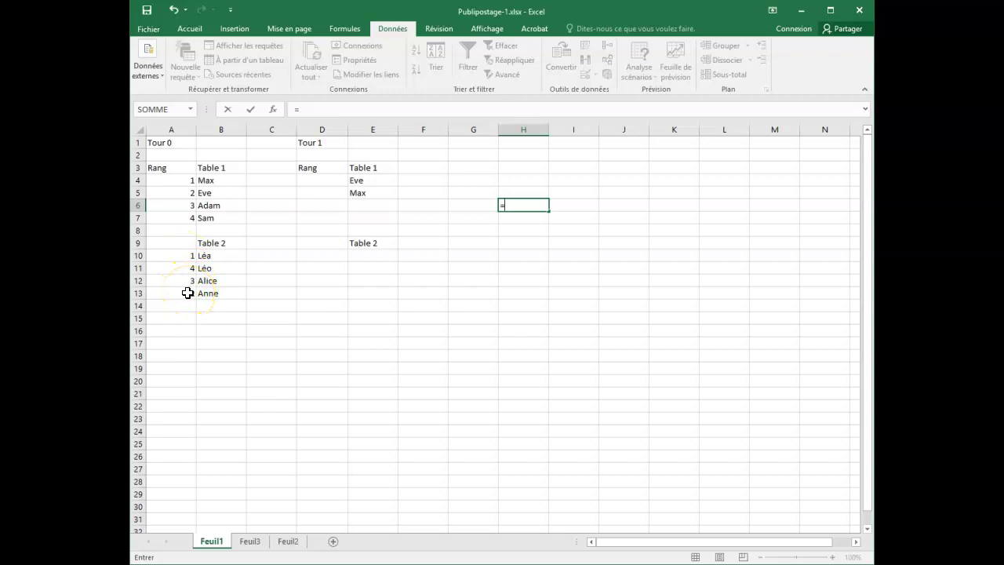
pyautogui.moveTo(180, 255); pyautogui.dragTo(186, 307)
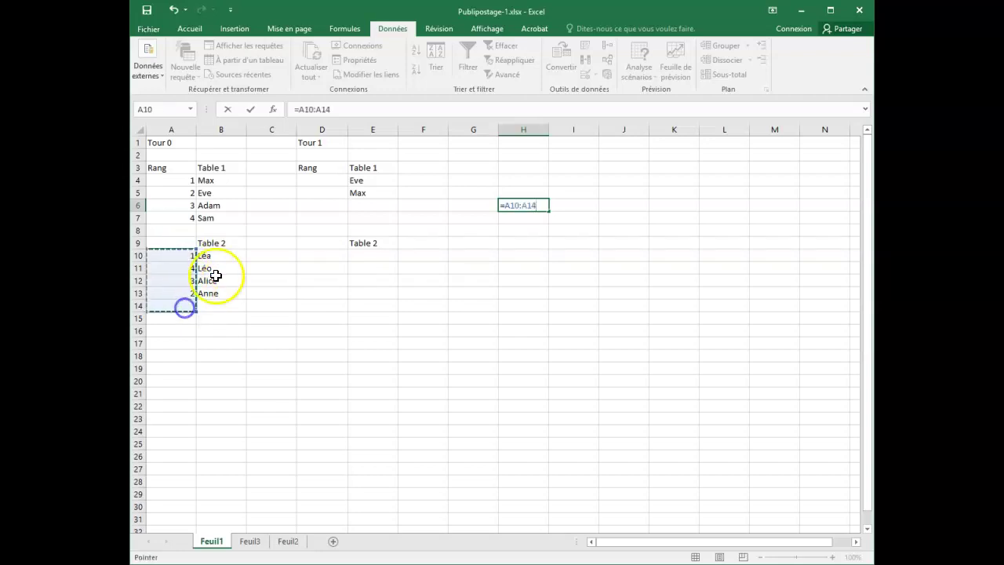
pyautogui.press('BackSpace')
pyautogui.press('BackSpace')
pyautogui.press('BackSpace')
pyautogui.press('BackSpace')
pyautogui.press('BackSpace')
pyautogui.press('BackSpace')
pyautogui.press('BackSpace')
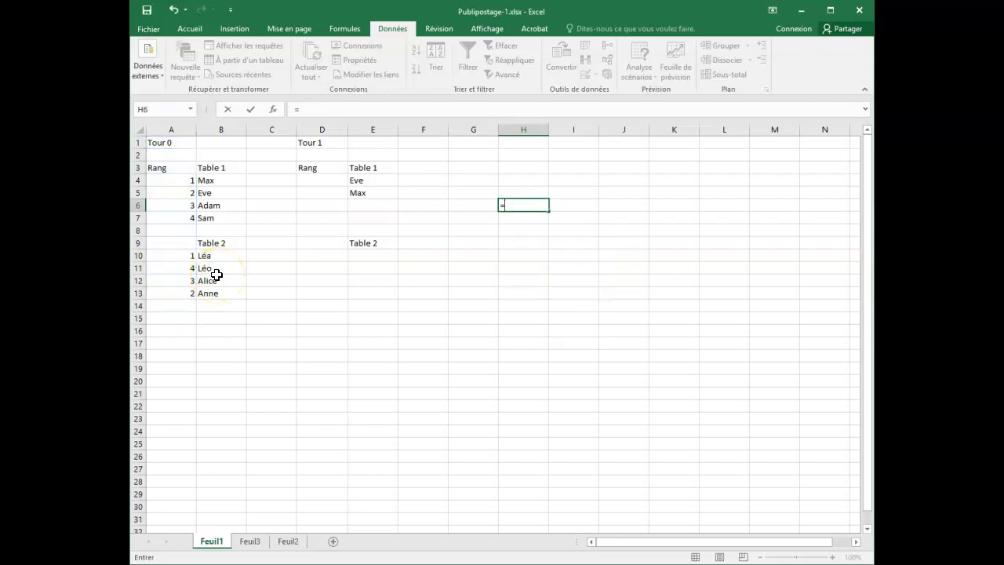
pyautogui.write('Q')
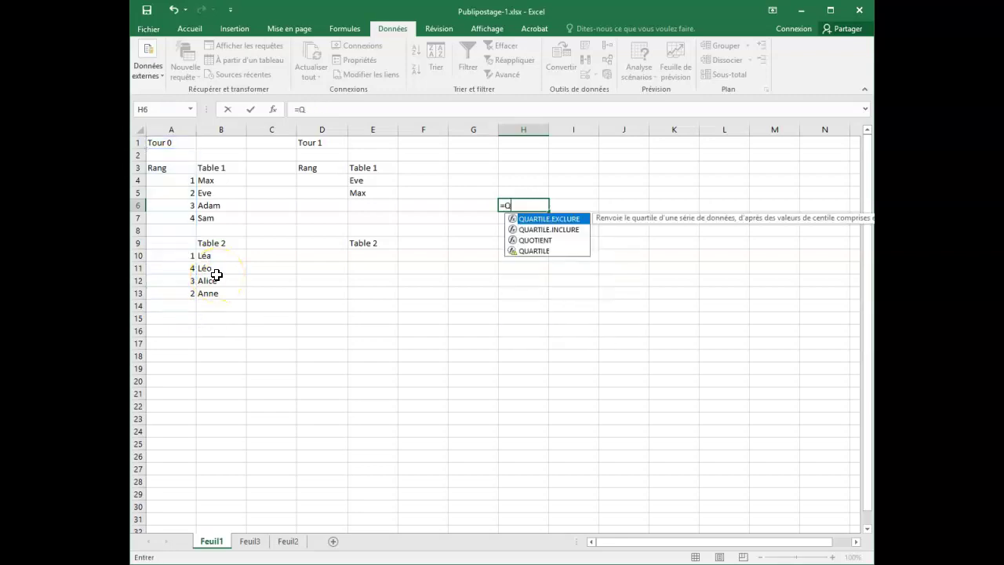
pyautogui.press('BackSpace')
# Complete the formula in H6 as =EQUIV(2;A10:A13) to find rank 2 among the Table 2 ranks.
pyautogui.write('EQUIV')
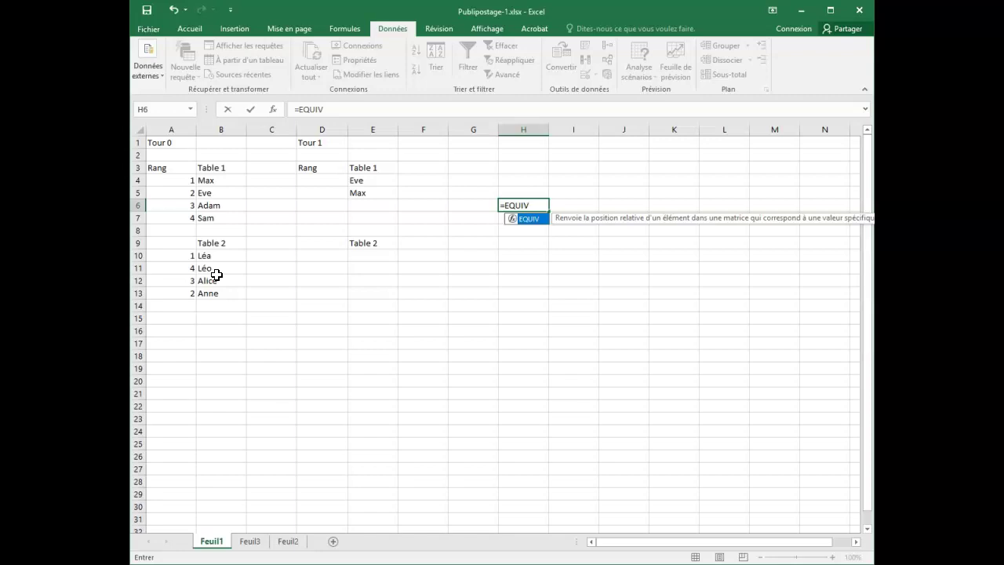
pyautogui.write('(')
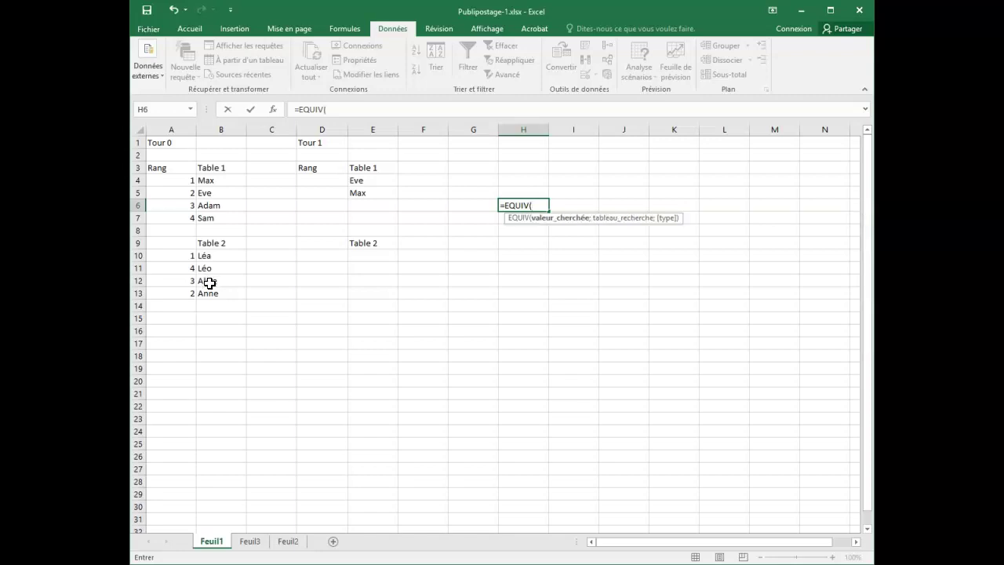
pyautogui.write('2;')
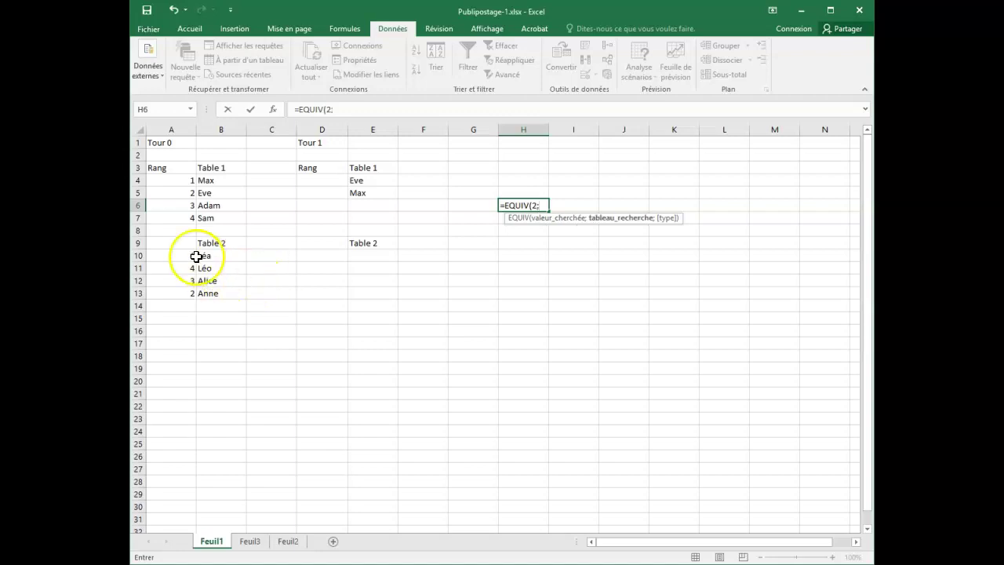
pyautogui.moveTo(187, 253); pyautogui.dragTo(184, 292)
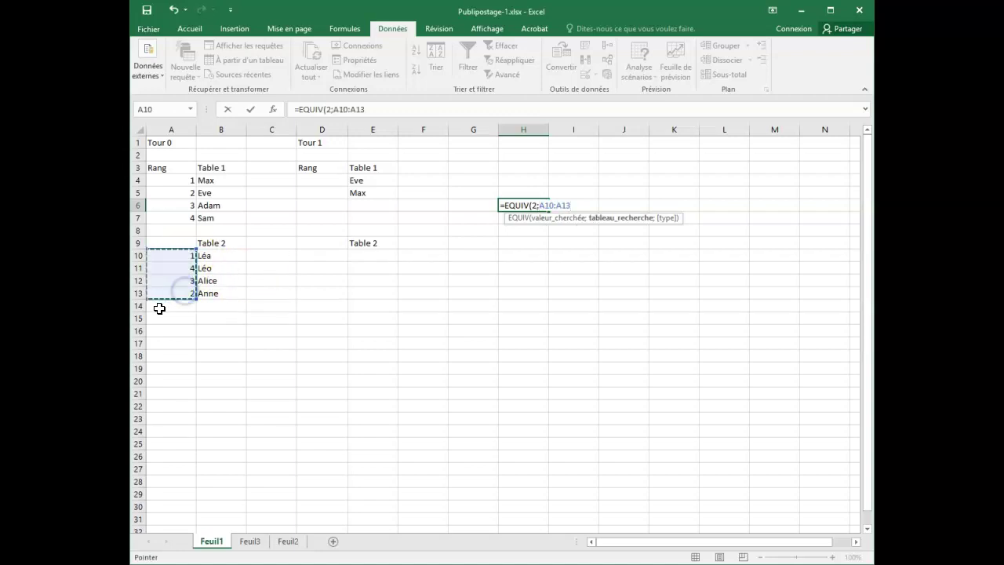
pyautogui.write(')')
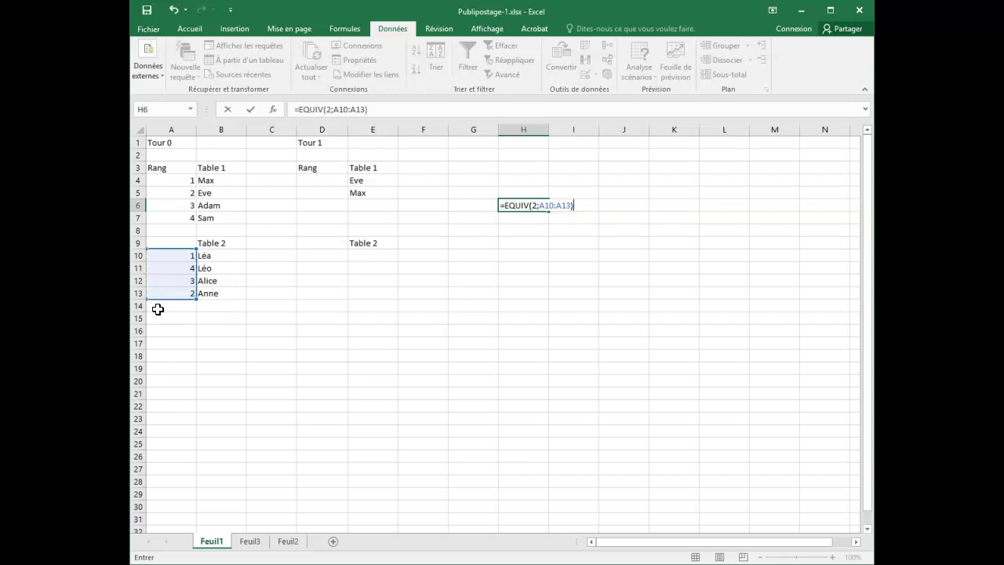
pyautogui.press('Return')
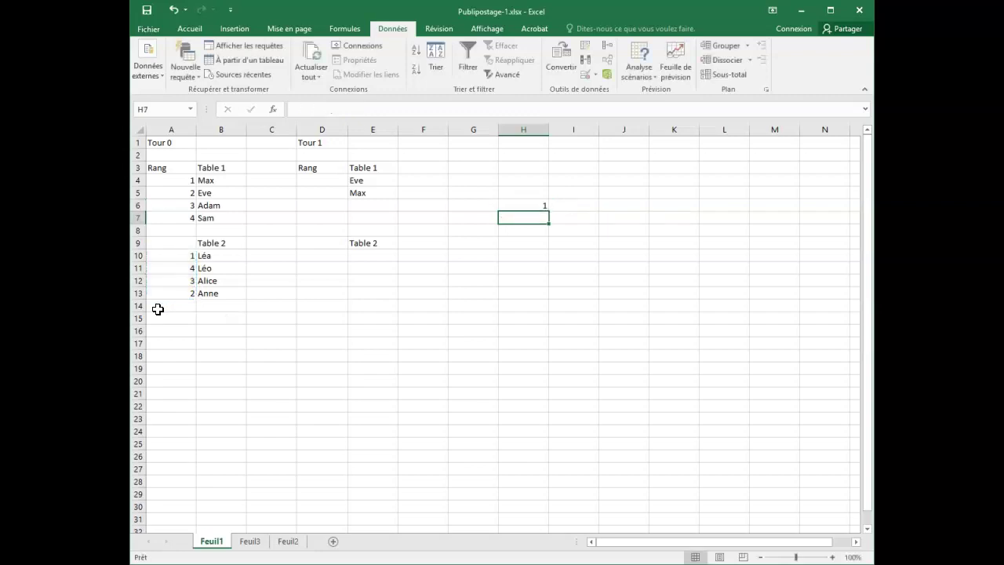
# Add a third argument to the EQUIV formula in H6, giving it match type 1 (Inférieur à).
pyautogui.press('Up')
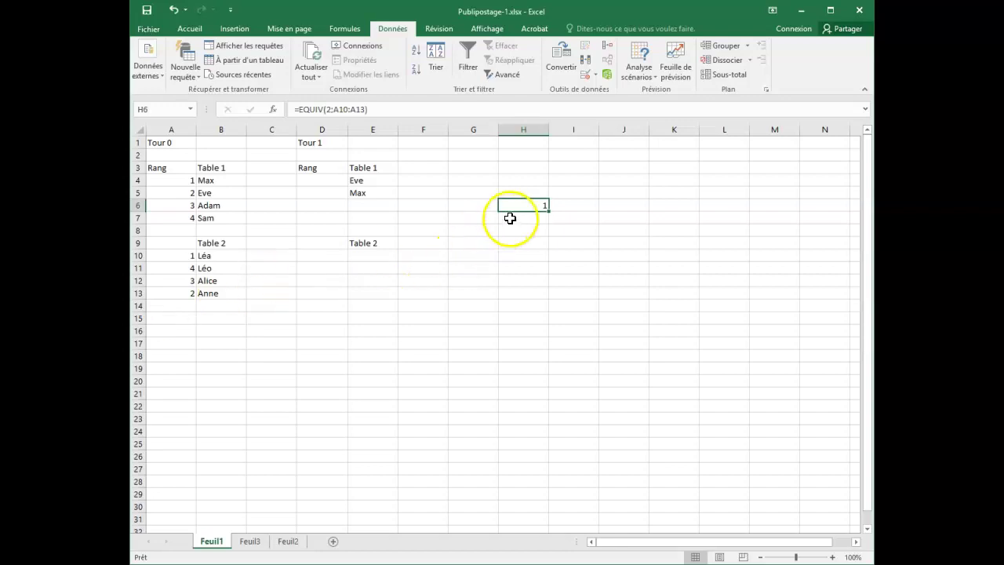
pyautogui.doubleClick(535, 205)
pyautogui.click(567, 205)
pyautogui.click(656, 222)
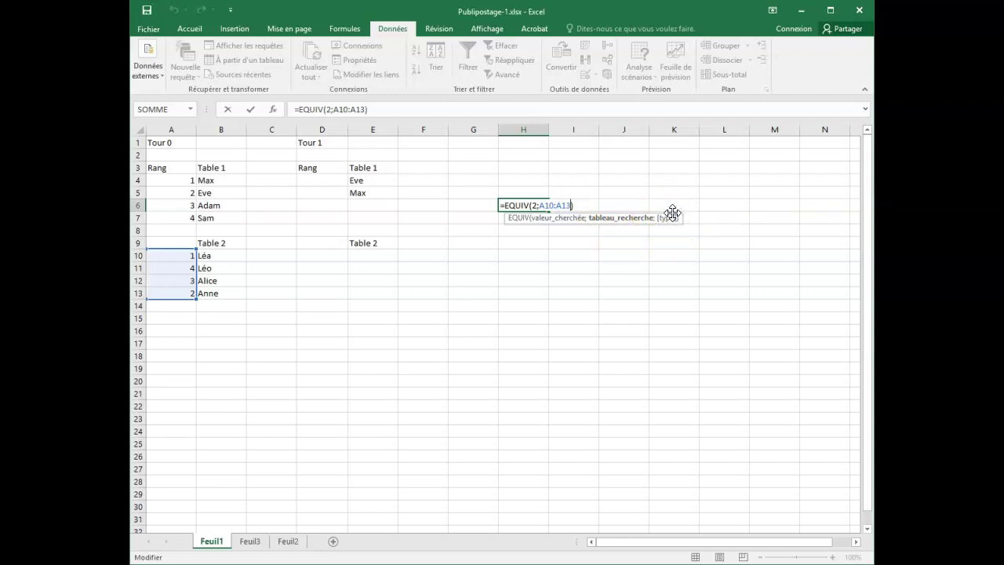
pyautogui.click(672, 219)
pyautogui.click(681, 239)
pyautogui.write(';0')
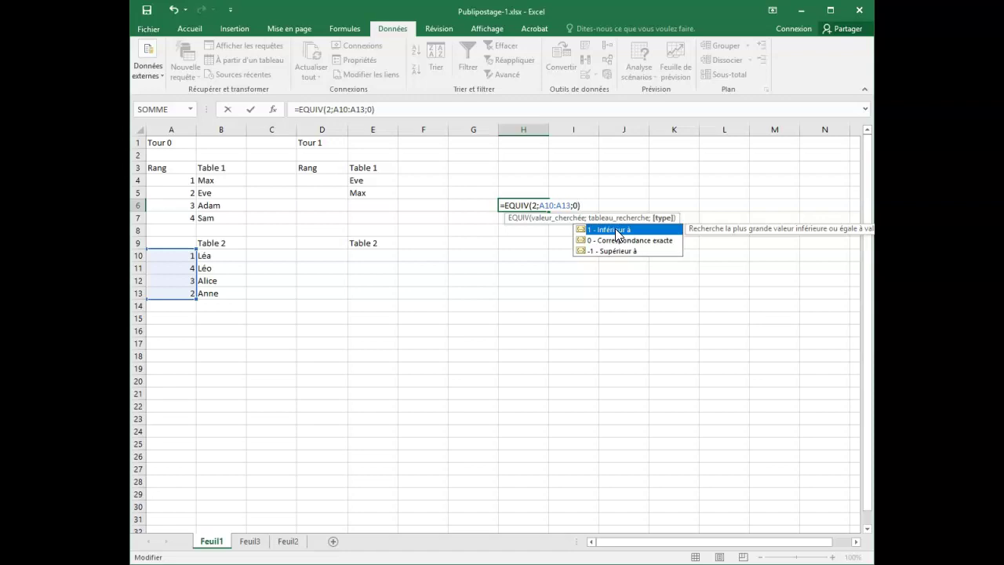
pyautogui.press('Return')
pyautogui.click(547, 204)
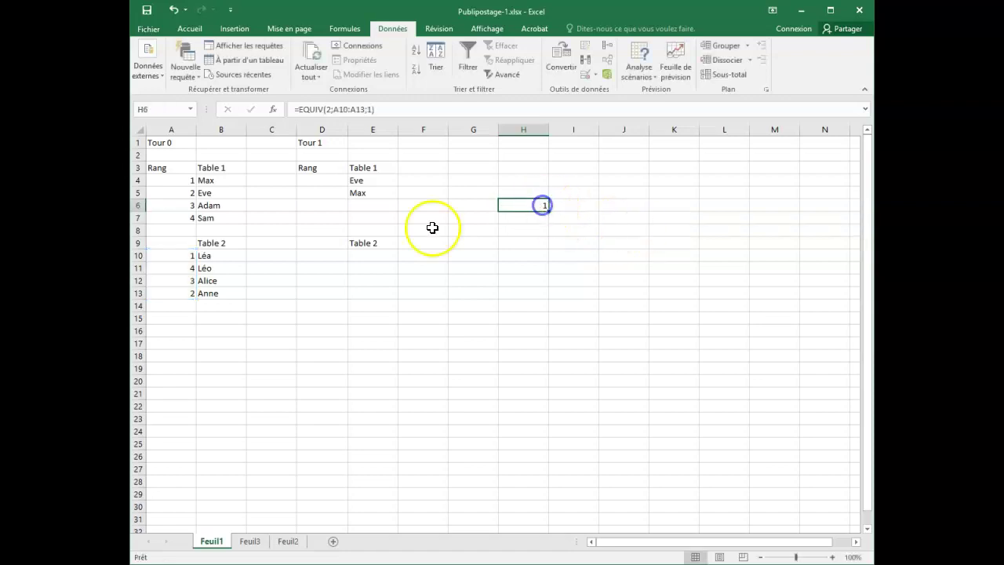
pyautogui.click(173, 256)
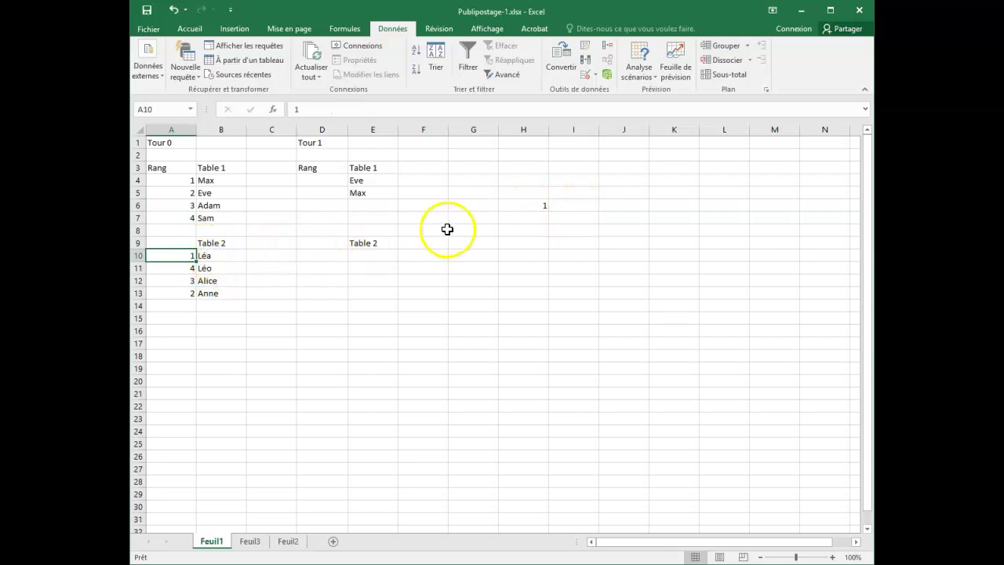
# Change the match type of the EQUIV formula in H6 to -1.
pyautogui.doubleClick(523, 205)
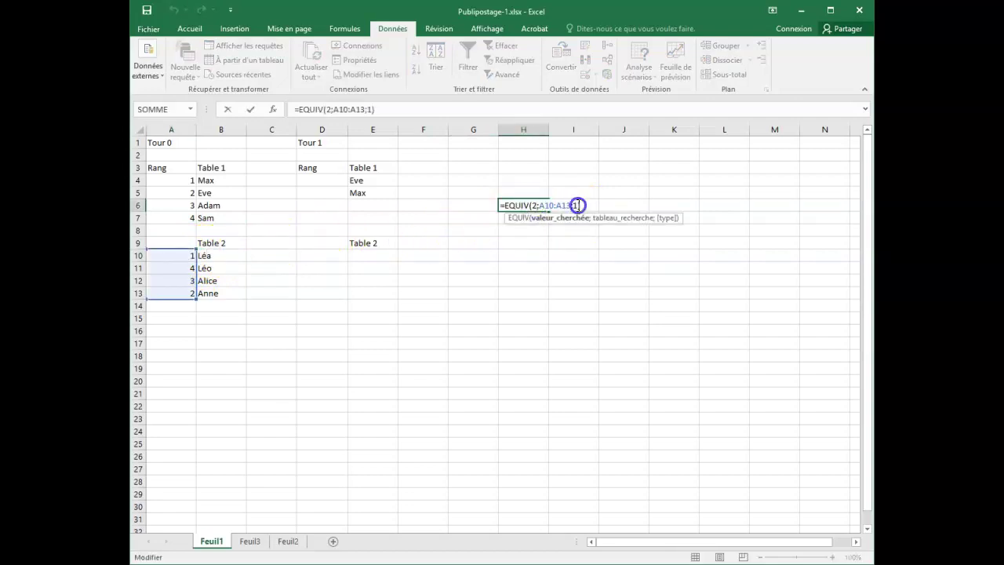
pyautogui.press('BackSpace')
pyautogui.write('-1')
pyautogui.press('Return')
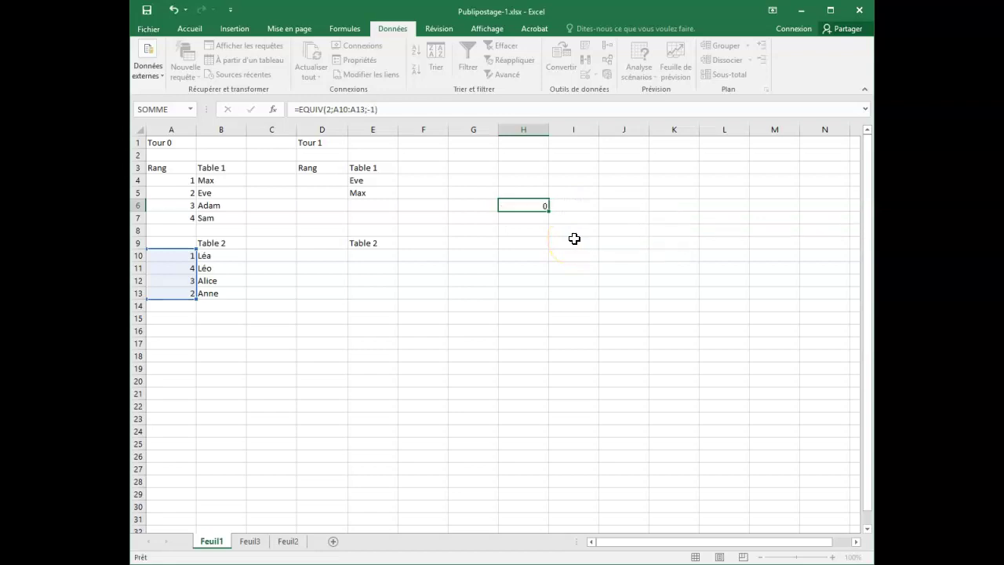
pyautogui.click(524, 205)
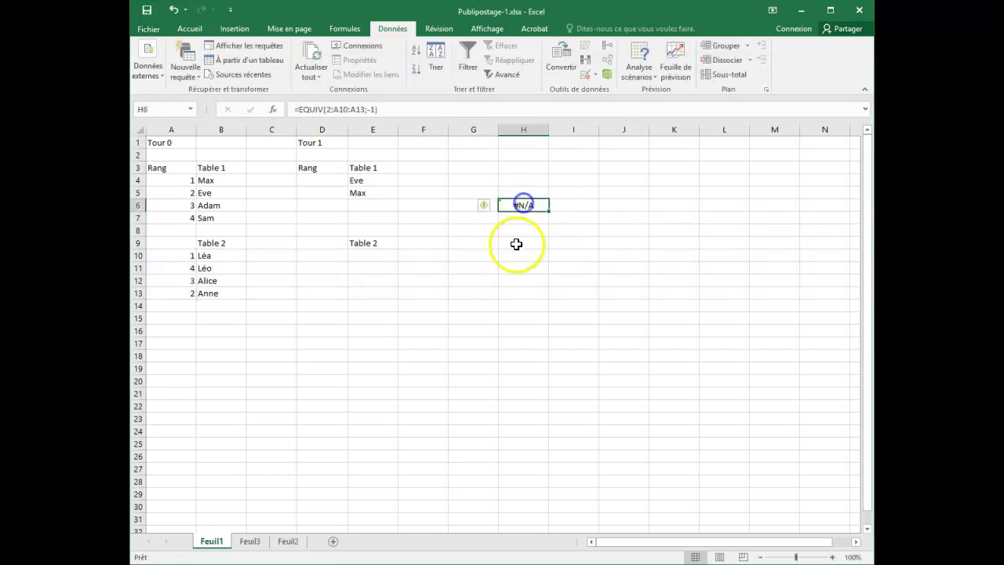
# Set the match type in H6 to 0 for an exact match, giving =EQUIV(2;A10:A13;0).
pyautogui.doubleClick(523, 204)
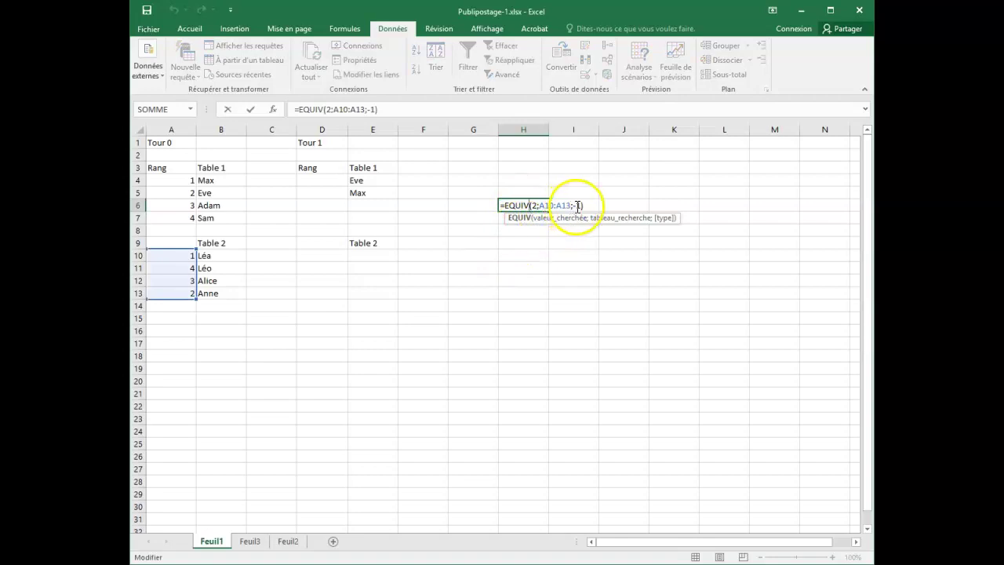
pyautogui.click(578, 206)
pyautogui.press('BackSpace')
pyautogui.press('BackSpace')
pyautogui.write('0')
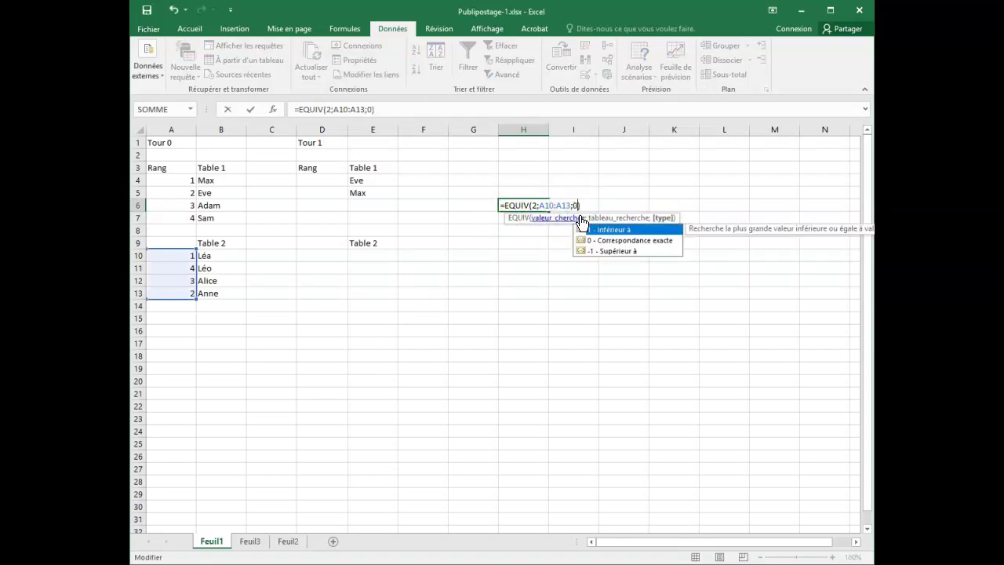
pyautogui.press('Return')
pyautogui.click(545, 207)
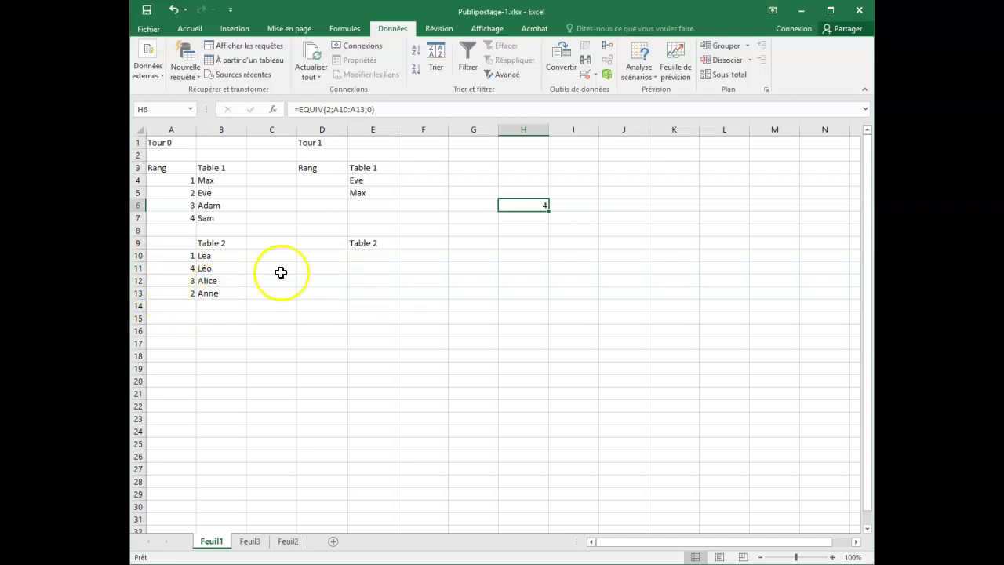
# Enter the label "Position du rang 2 dans la table 2" in cell G6.
pyautogui.click(456, 206)
pyautogui.write('P')
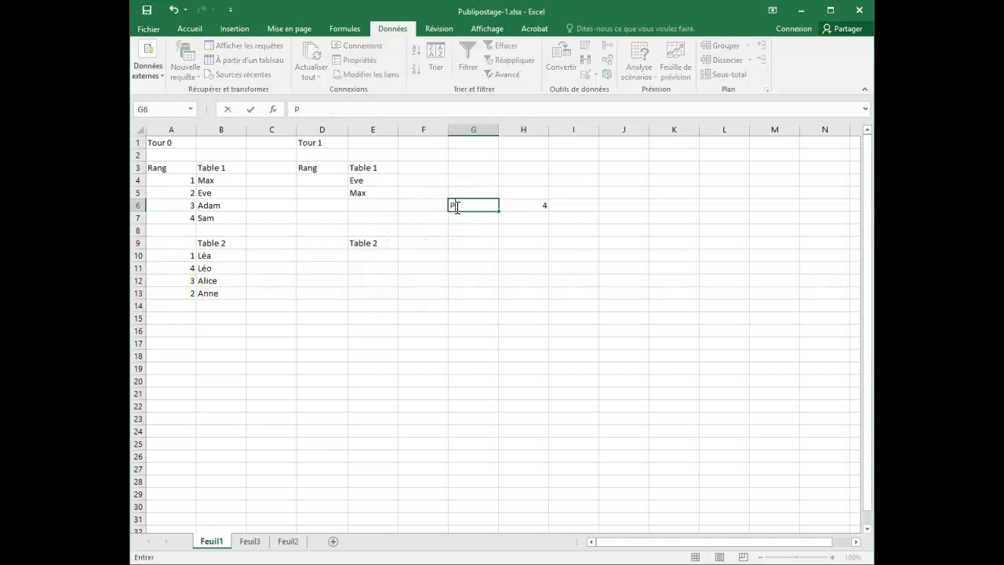
pyautogui.write('osition du rang 2 dans la table 2')
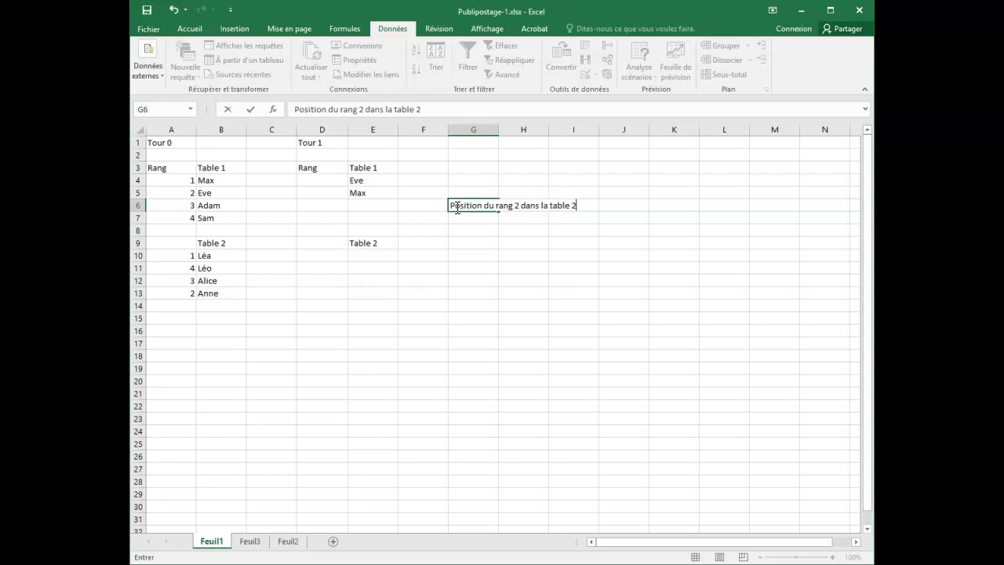
pyautogui.press('Return')
# Turn on text wrapping for the label cell G6.
pyautogui.click(478, 204)
pyautogui.hotkey('ctrl', '1')
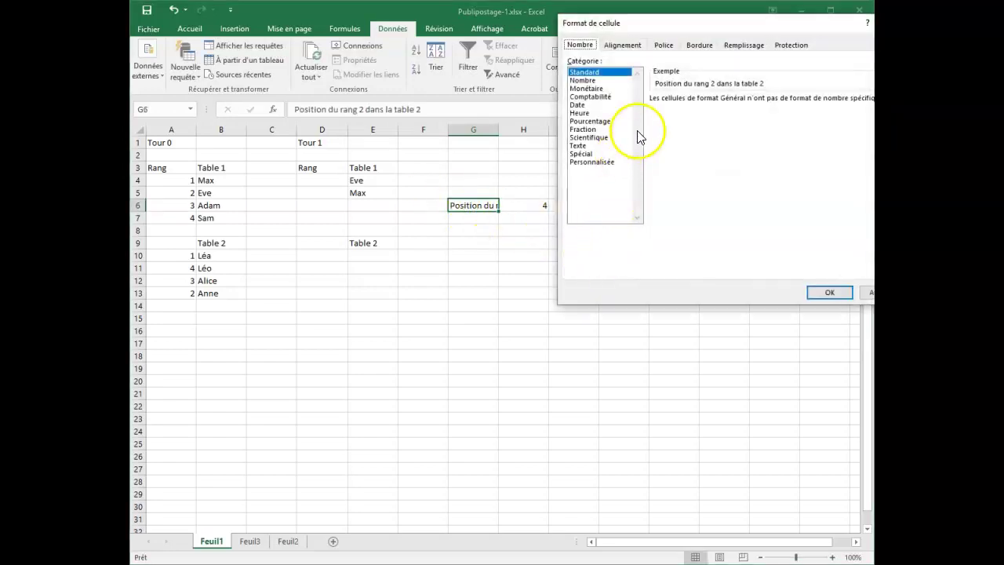
pyautogui.click(630, 47)
pyautogui.click(577, 153)
pyautogui.click(834, 292)
pyautogui.click(471, 269)
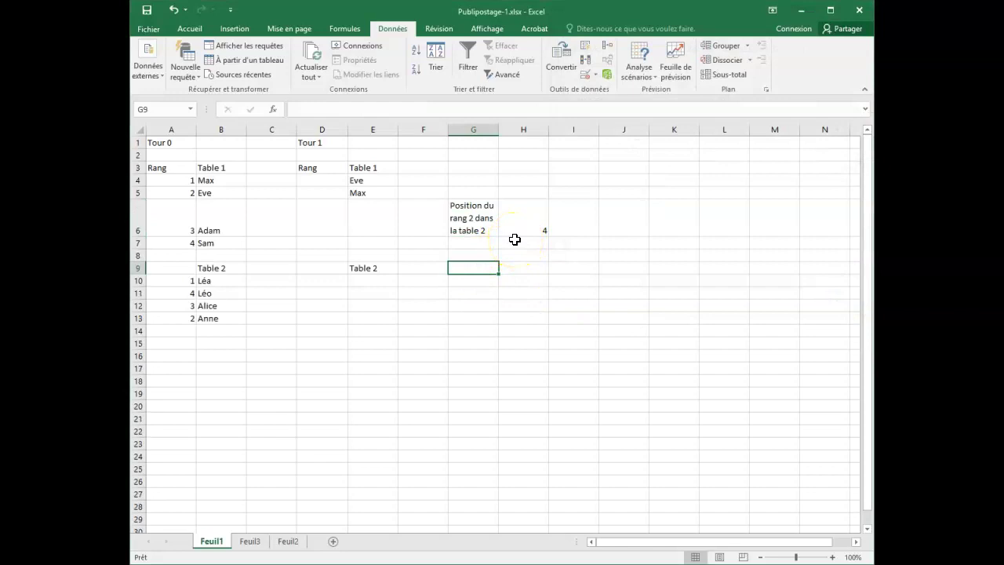
# Go over the arguments of the EQUIV formula in H6 and set its lookup value to 1.
pyautogui.click(477, 218)
pyautogui.click(532, 220)
pyautogui.doubleClick(535, 219)
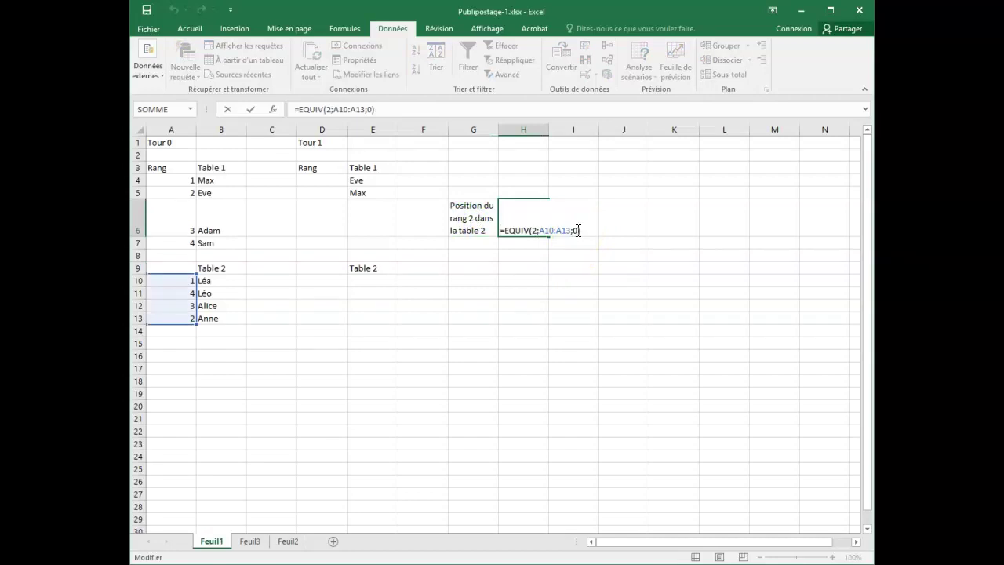
pyautogui.click(573, 231)
pyautogui.click(574, 227)
pyautogui.click(532, 230)
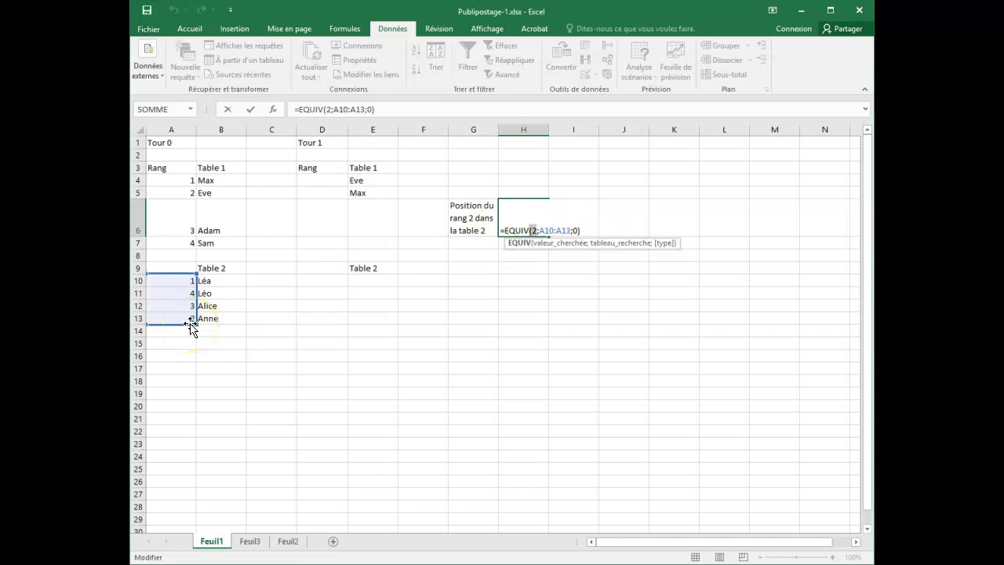
pyautogui.click(533, 230)
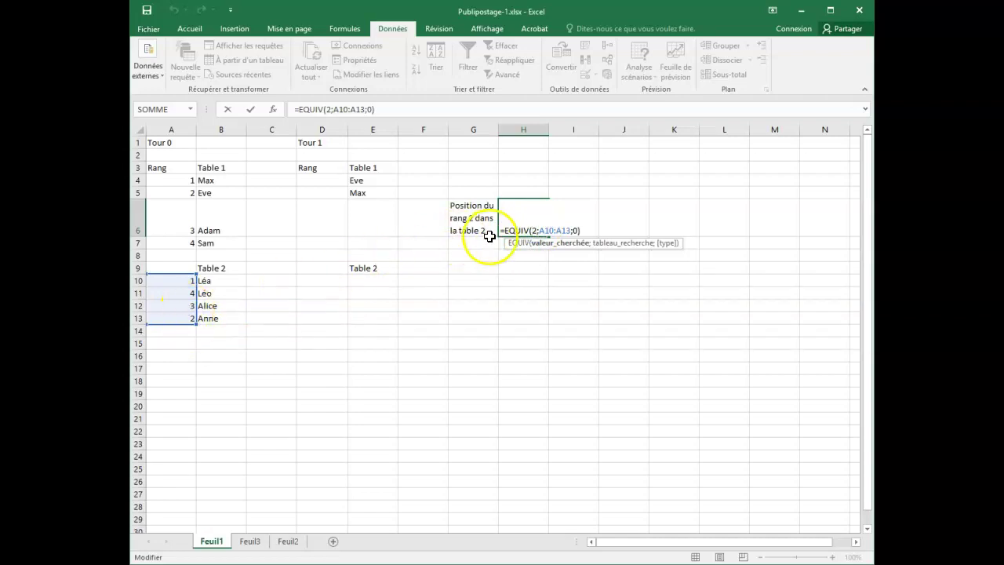
pyautogui.press('Return')
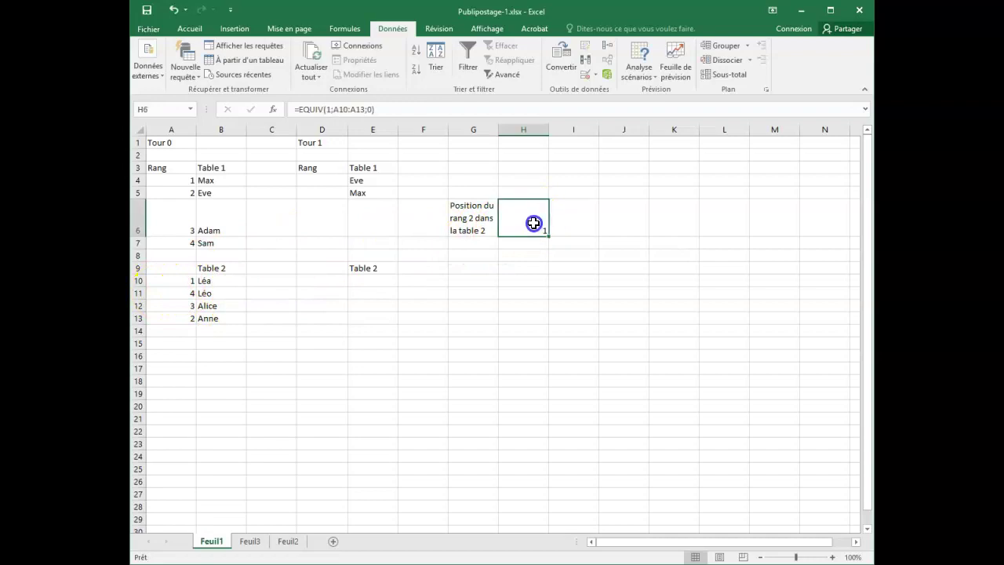
# Change the lookup value of the EQUIV formula in H6 to 4.
pyautogui.doubleClick(532, 223)
pyautogui.doubleClick(533, 230)
pyautogui.write('2')
pyautogui.press('Return')
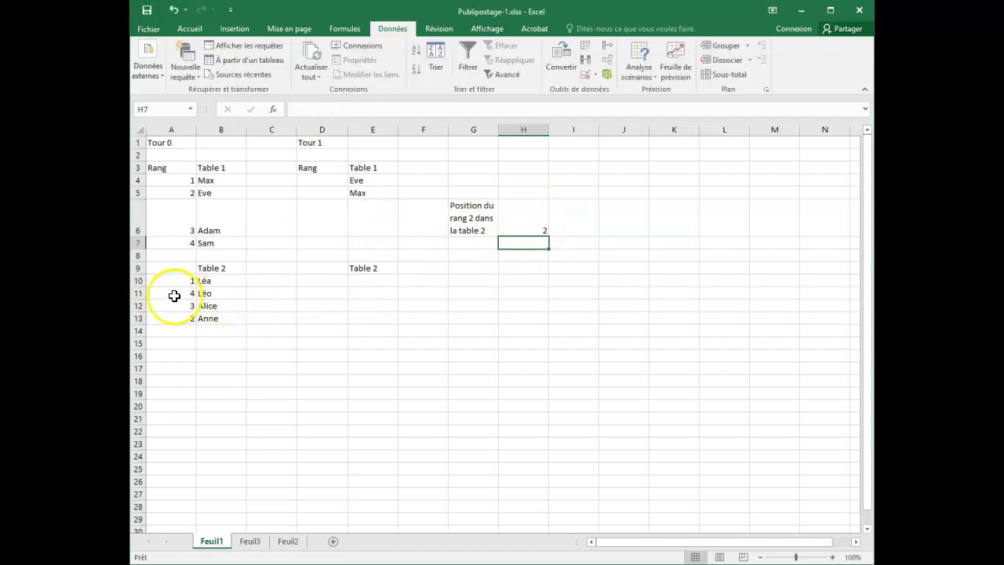
# Set the lookup value in H6 to 3, giving =EQUIV(3;A10:A13;0).
pyautogui.click(533, 245)
pyautogui.doubleClick(534, 226)
pyautogui.doubleClick(534, 231)
pyautogui.write('4')
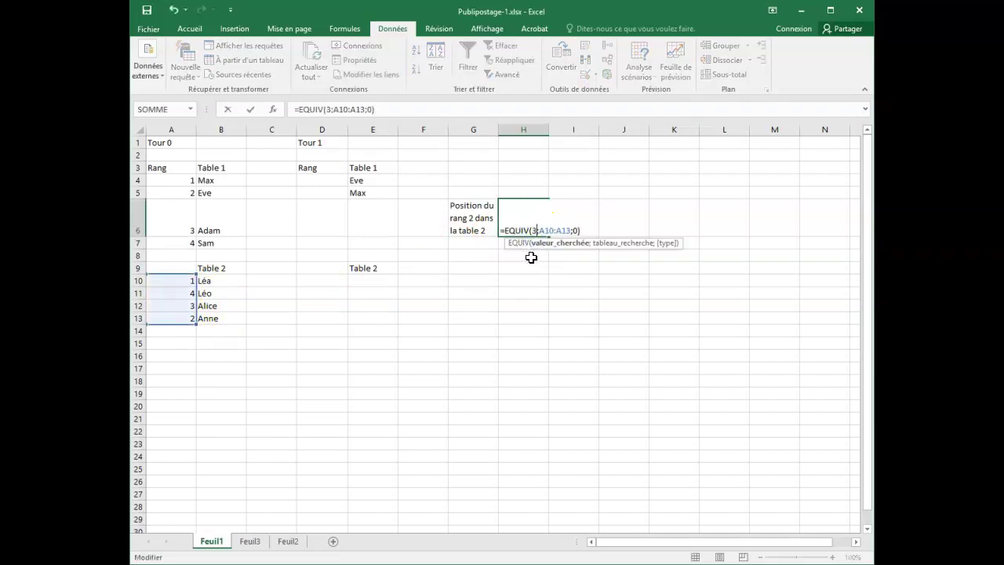
pyautogui.press('Return')
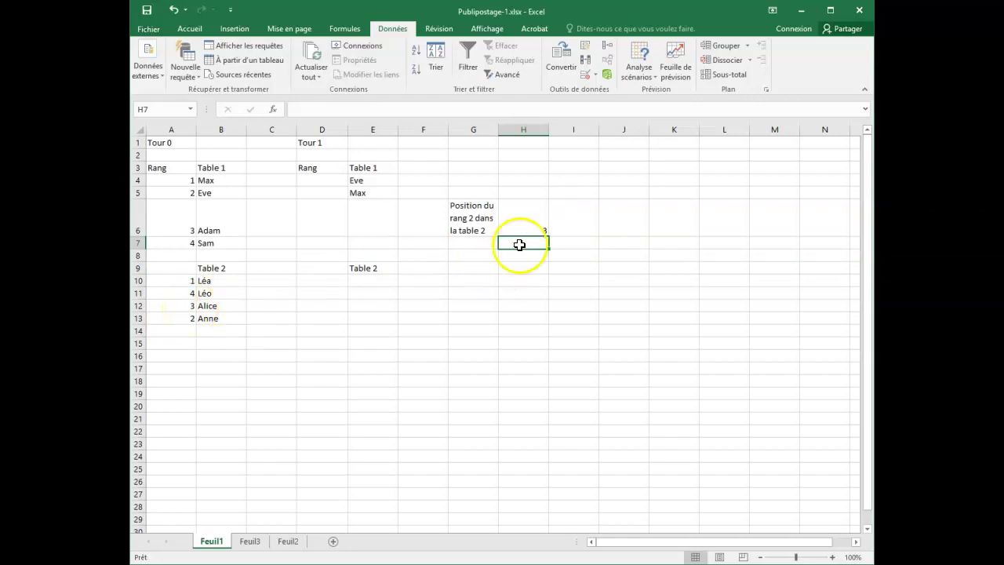
# Set the lookup value of the EQUIV formula in H6 to 2, giving =EQUIV(2;A10:A13;0).
pyautogui.doubleClick(545, 225)
pyautogui.press('Left')
pyautogui.press('BackSpace')
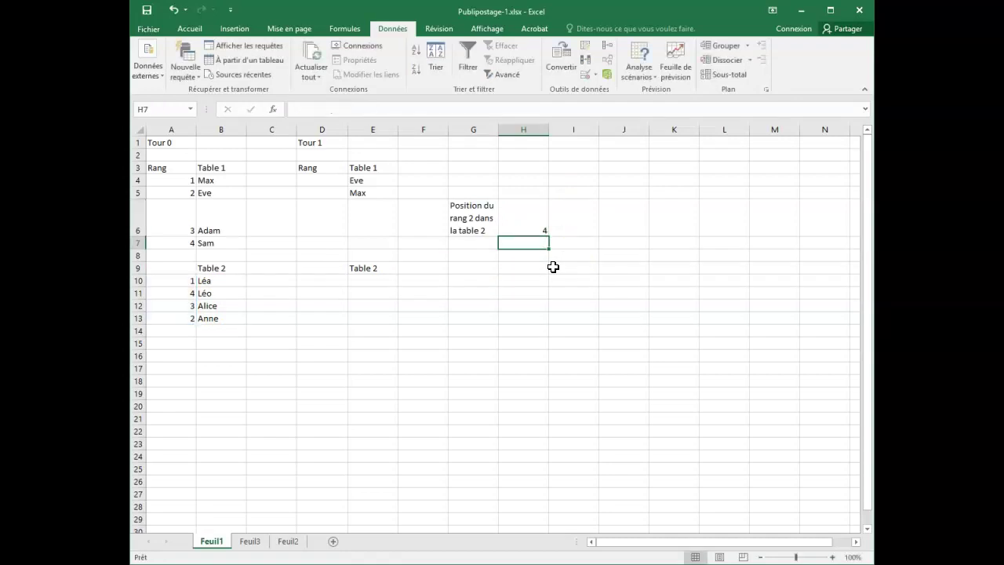
pyautogui.click(503, 218)
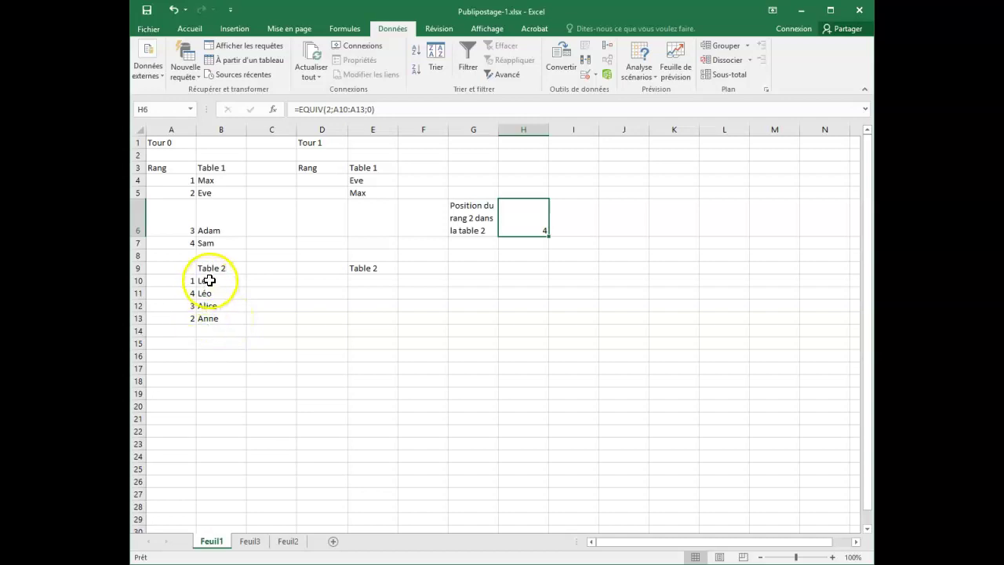
# Enter =INDEX(B10:B13;H6) in H7 to return the Table 2 name at the position given in H6.
pyautogui.moveTo(210, 281); pyautogui.dragTo(208, 312)
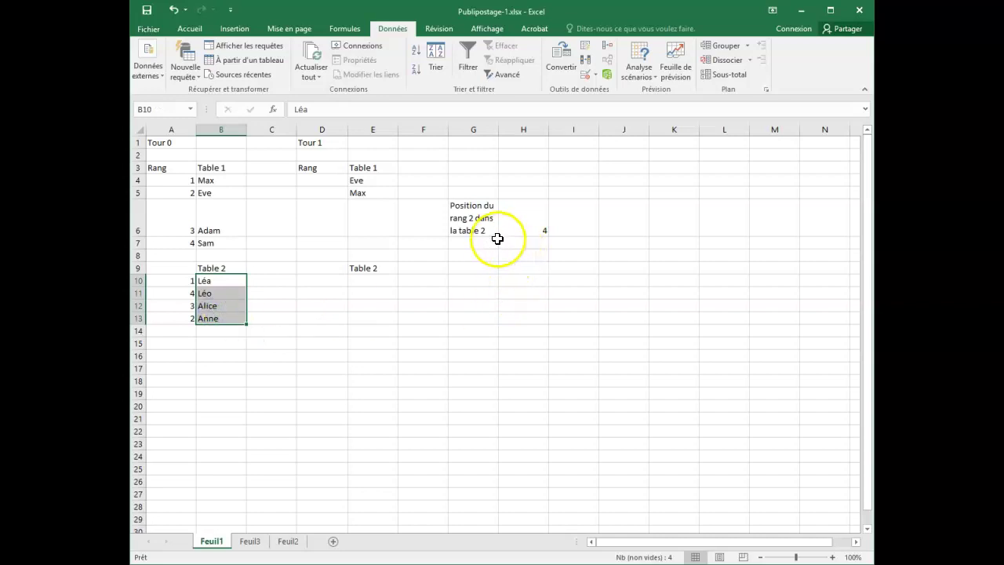
pyautogui.click(537, 247)
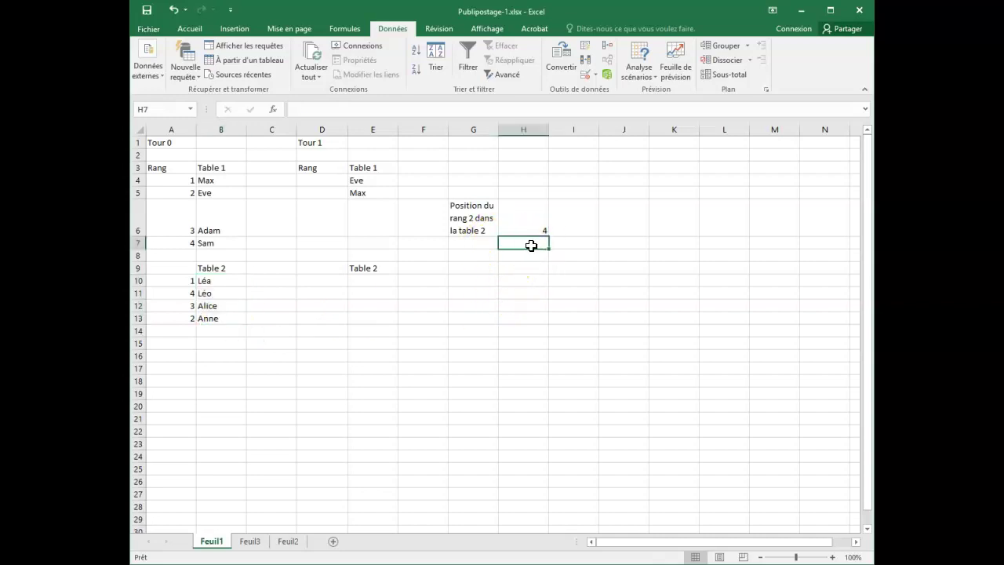
pyautogui.write('=INDEX')
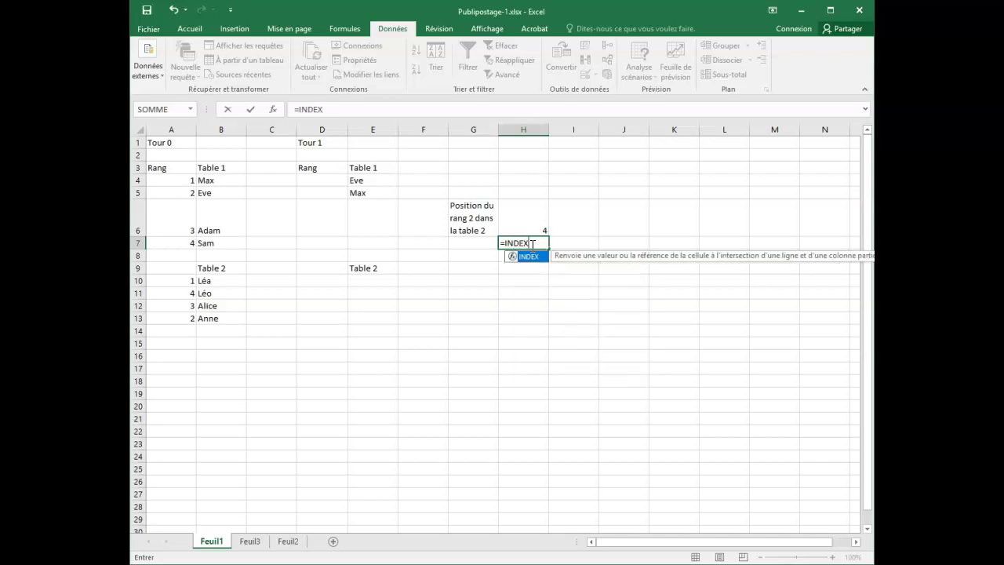
pyautogui.write('(')
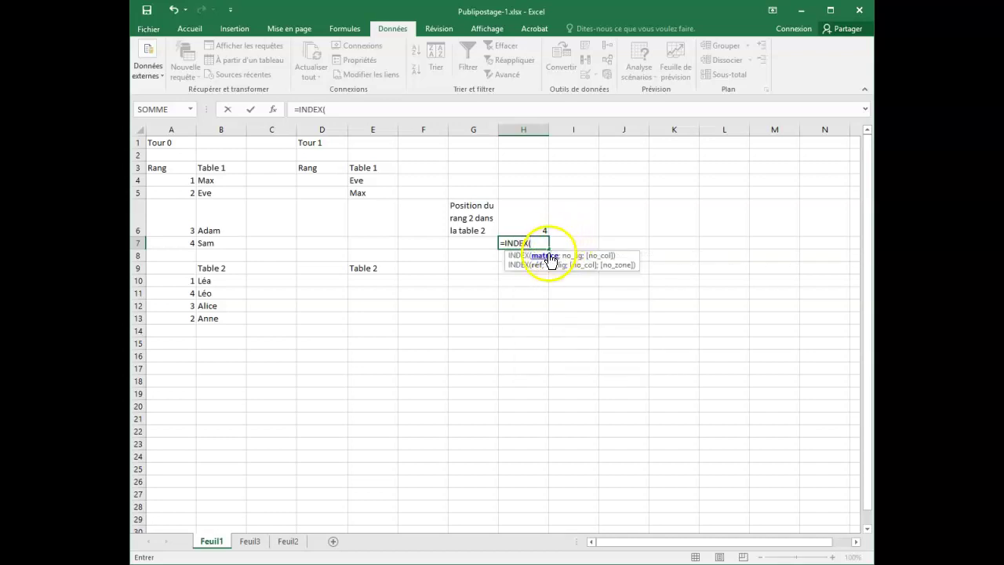
pyautogui.moveTo(222, 287); pyautogui.dragTo(222, 318)
pyautogui.write(';')
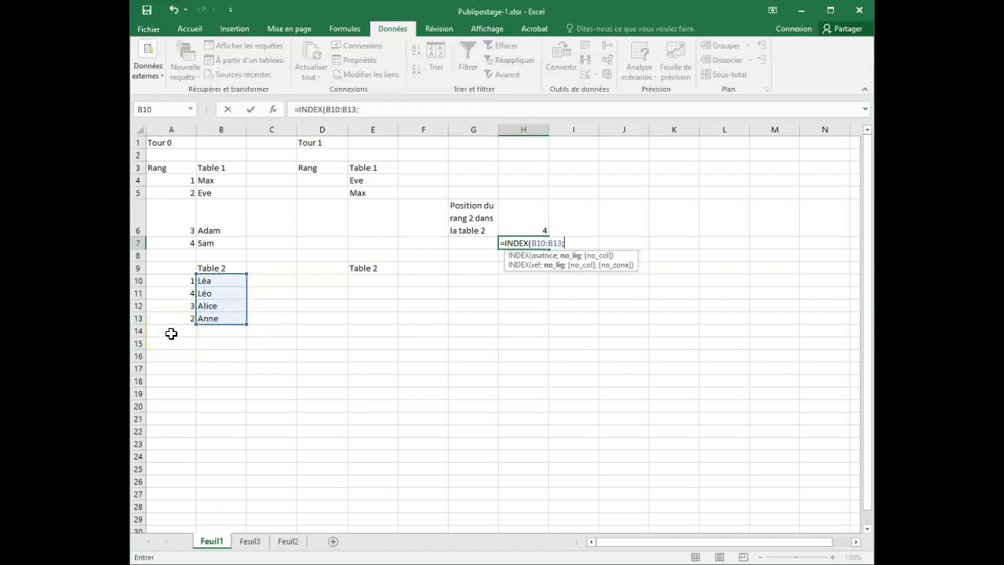
pyautogui.click(540, 225)
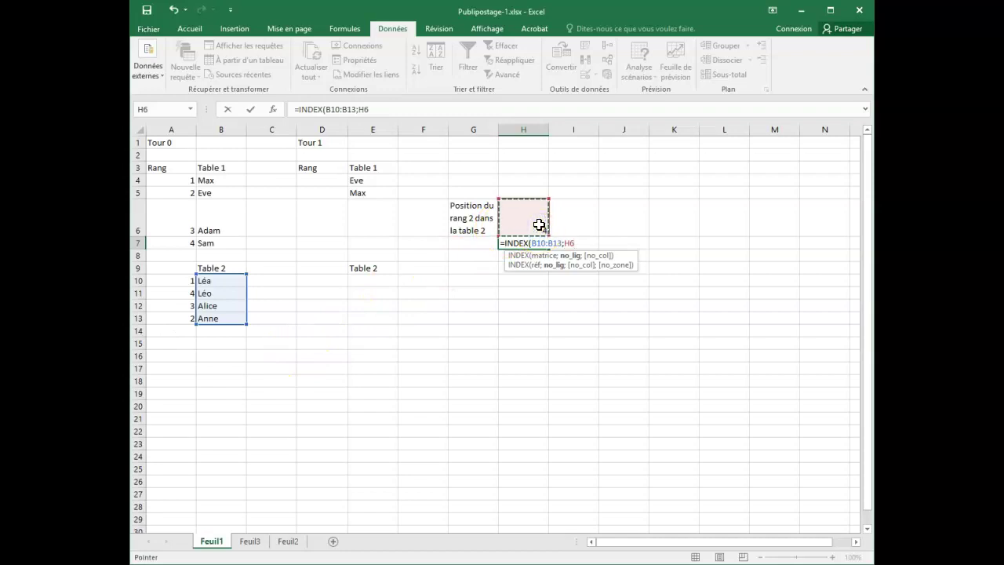
pyautogui.press('Return')
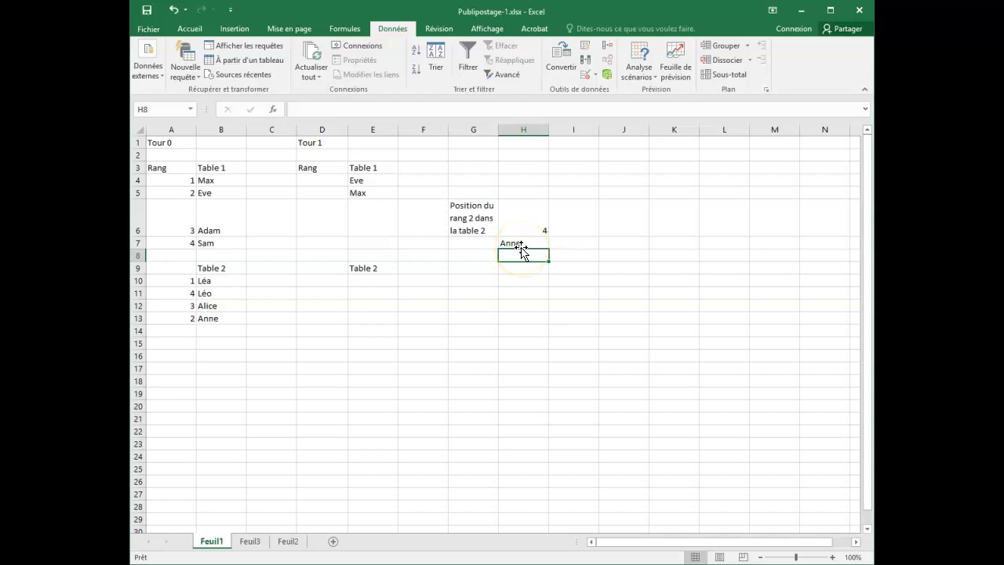
# Compare the formulas in H6 and H7, and replace the row argument of the INDEX formula in H7 with the fixed number 4.
pyautogui.click(520, 223)
pyautogui.click(521, 243)
pyautogui.click(524, 233)
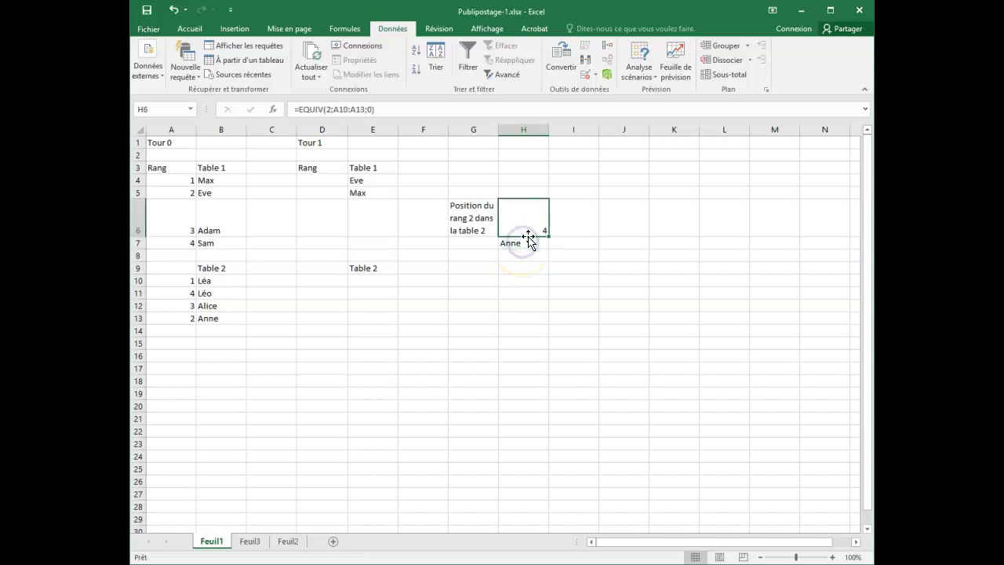
pyautogui.click(526, 246)
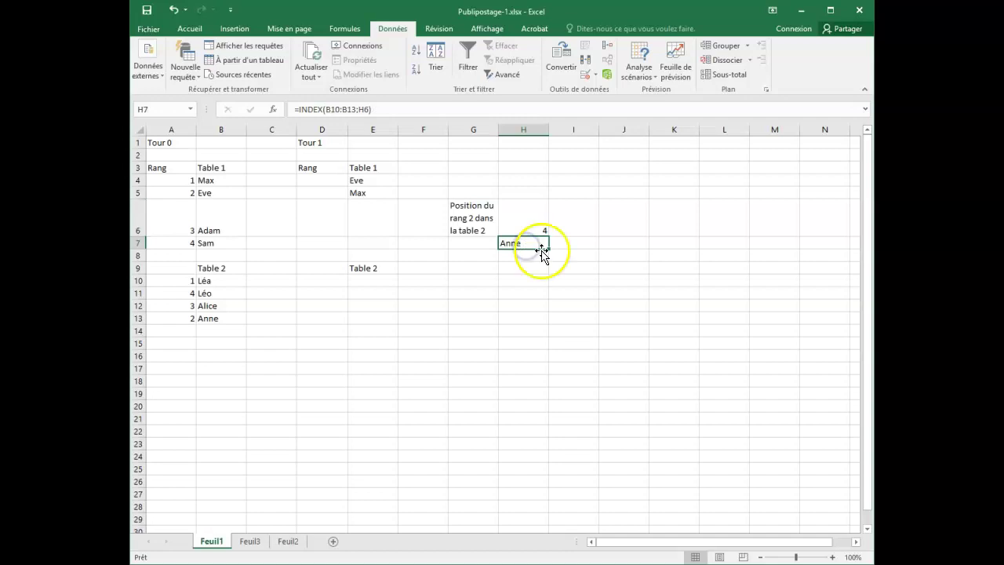
pyautogui.click(363, 109)
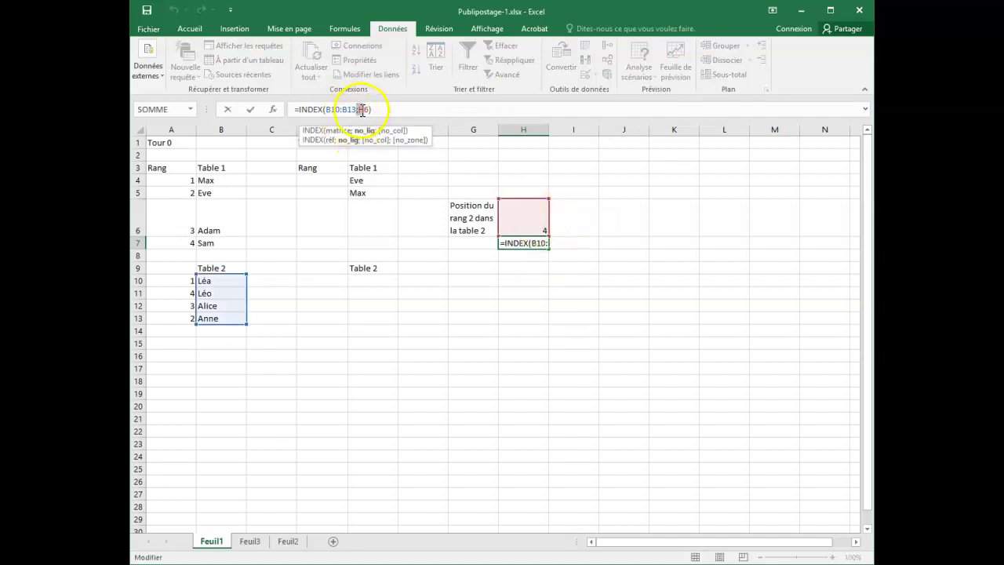
pyautogui.moveTo(367, 110); pyautogui.dragTo(363, 110)
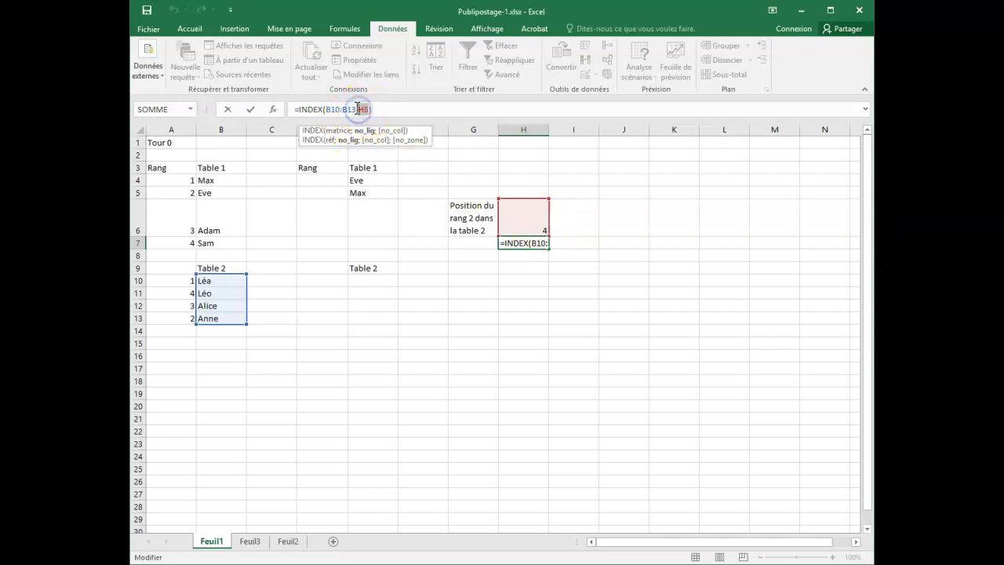
pyautogui.press('Return')
pyautogui.doubleClick(511, 242)
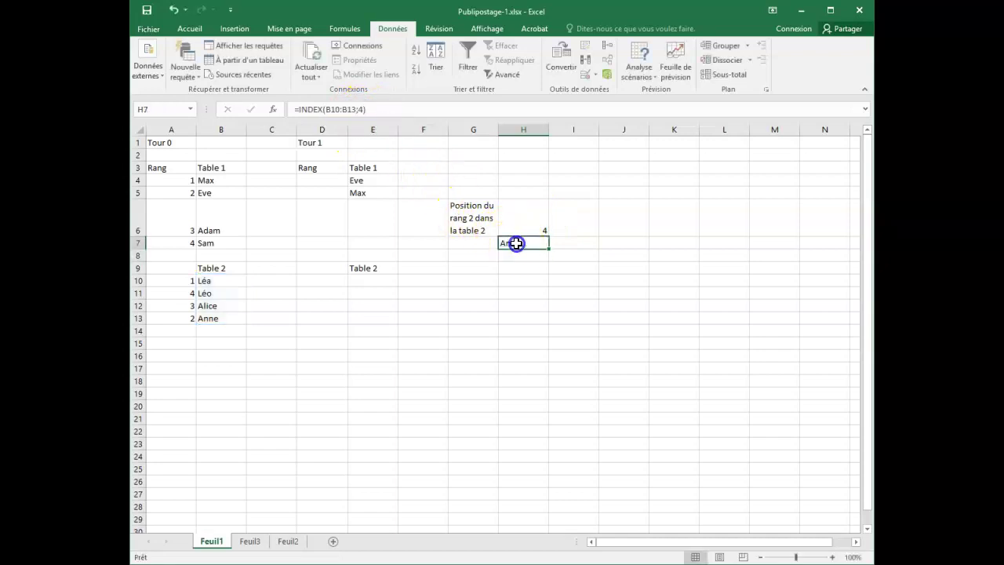
# Change the row argument of the INDEX formula in H7 back to the cell reference H6.
pyautogui.click(362, 110)
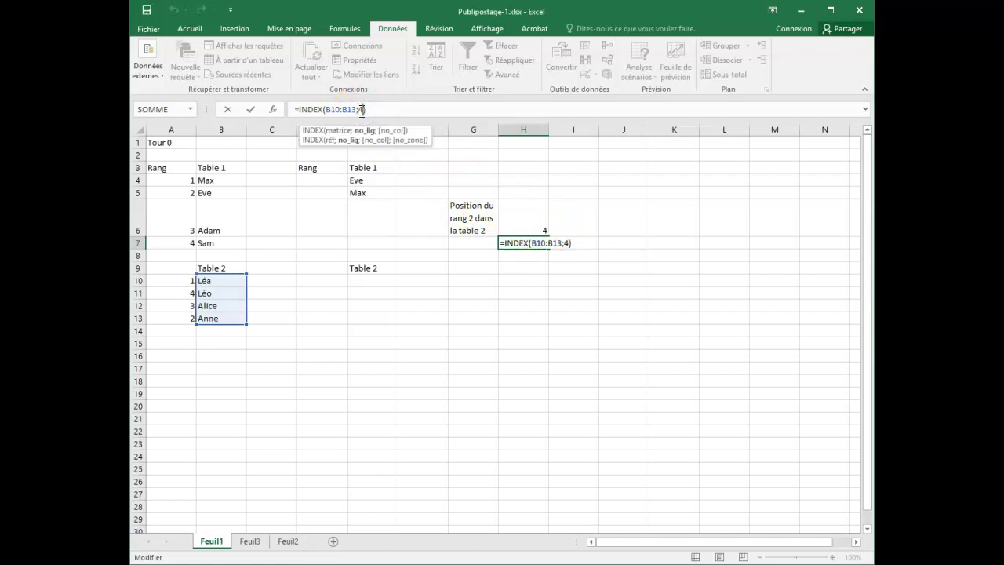
pyautogui.write('H&')
pyautogui.press('Return')
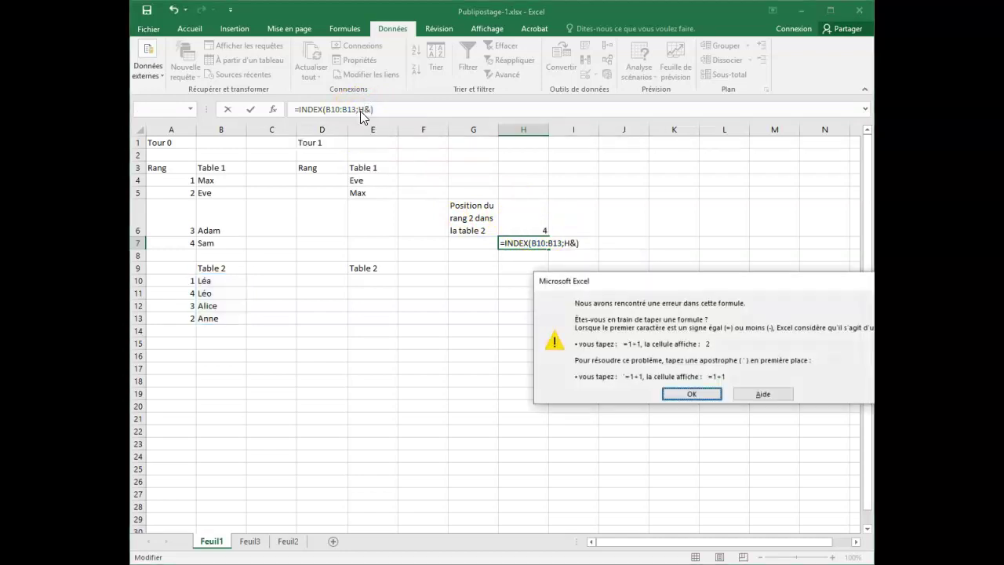
pyautogui.click(690, 394)
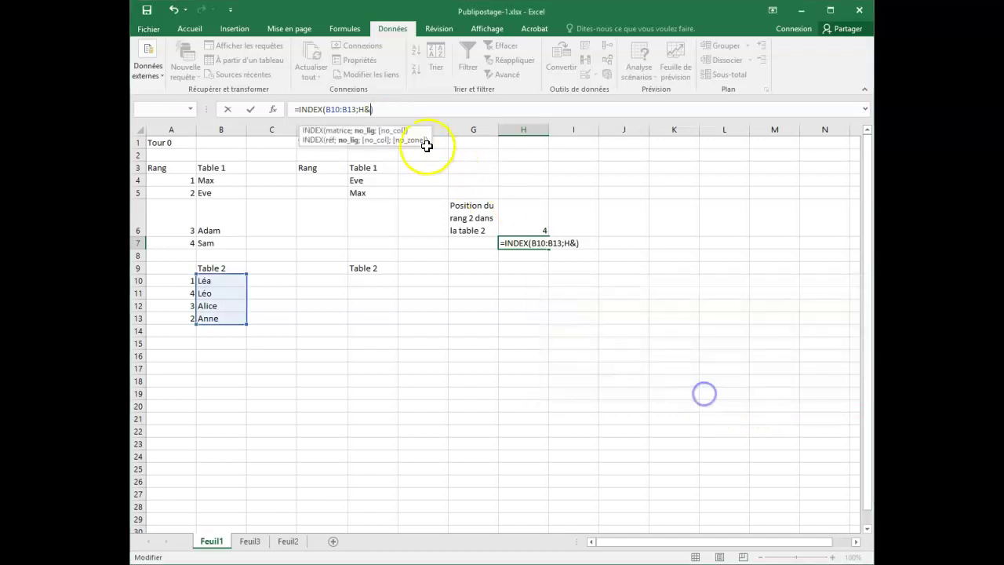
pyautogui.press('BackSpace')
pyautogui.write('6')
pyautogui.press('Return')
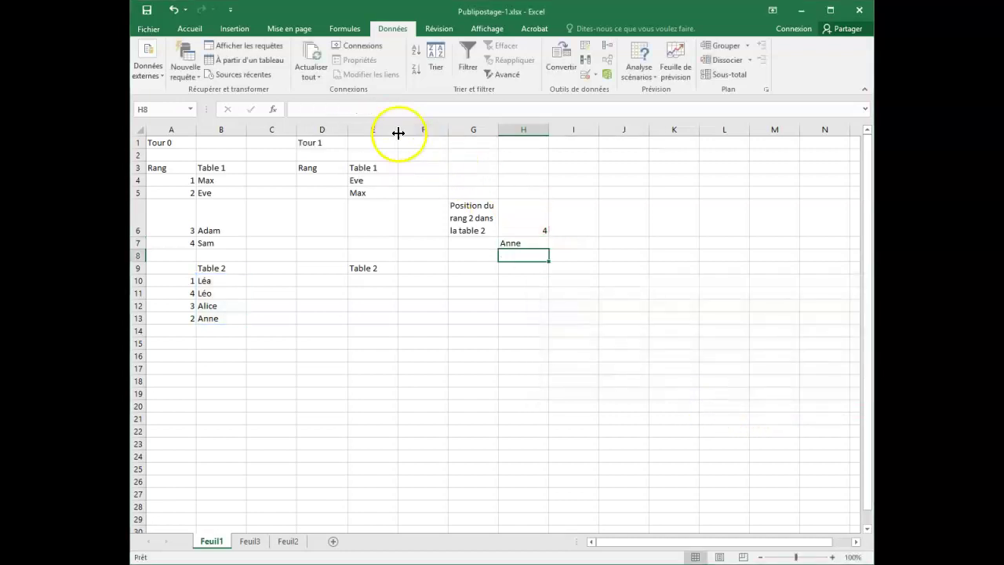
# Nest the EQUIV formula from H6 as the row argument in H7, giving =INDEX(B10:B13;EQUIV(2;A10:A13;0)), and go over its arguments.
pyautogui.click(528, 225)
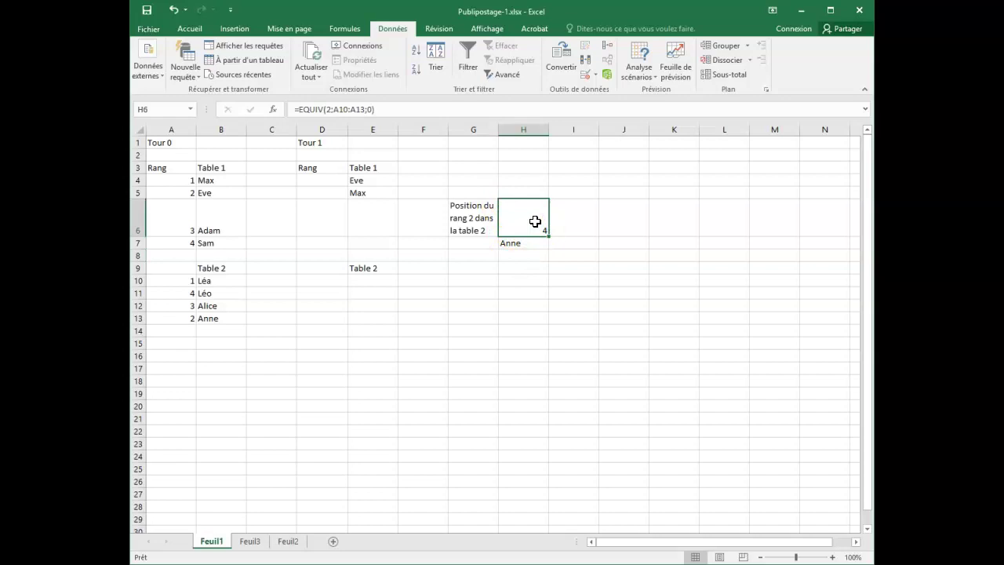
pyautogui.moveTo(377, 109); pyautogui.dragTo(293, 111)
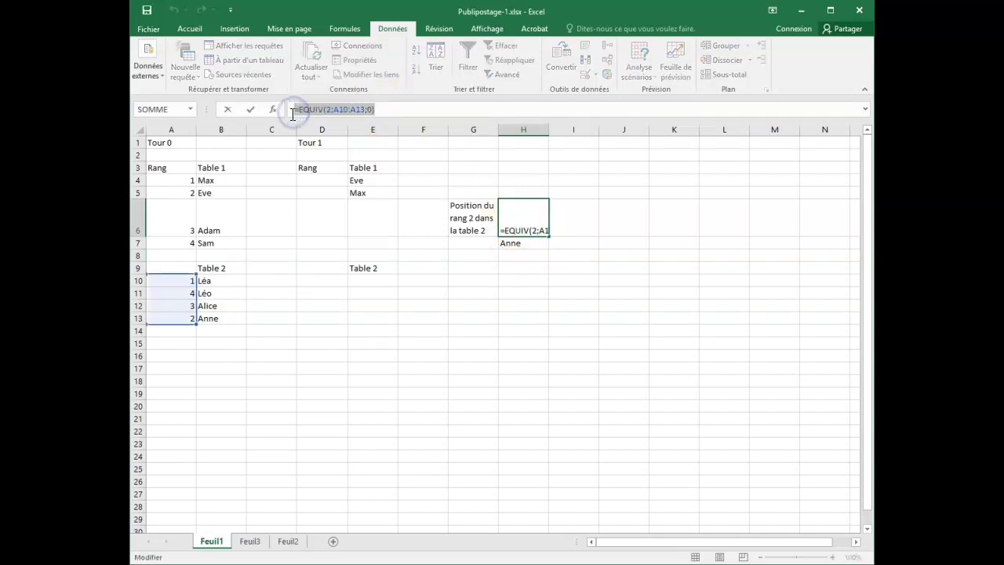
pyautogui.press('Escape')
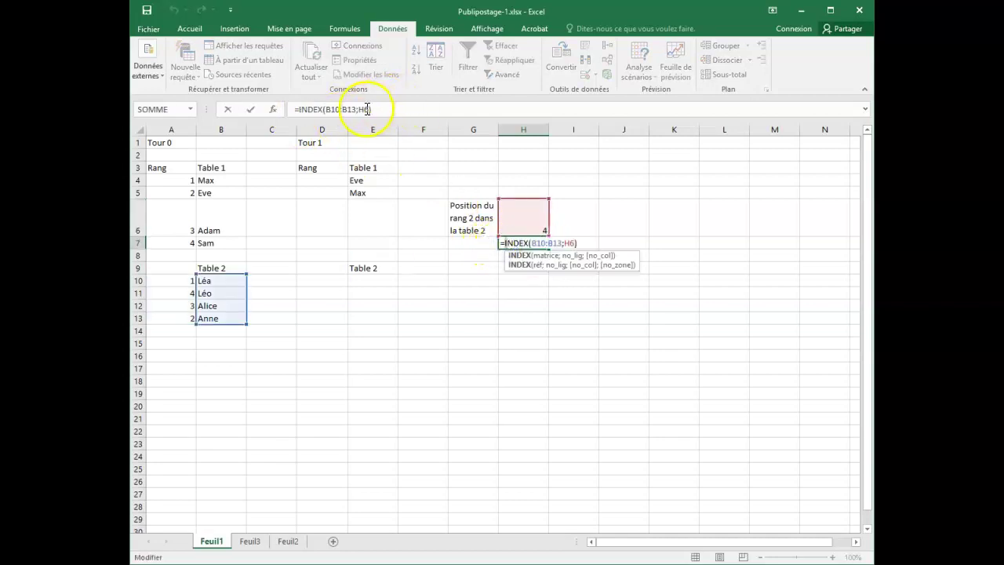
pyautogui.click(369, 109)
pyautogui.write('=EQUIV(2;A10:A13;0)')
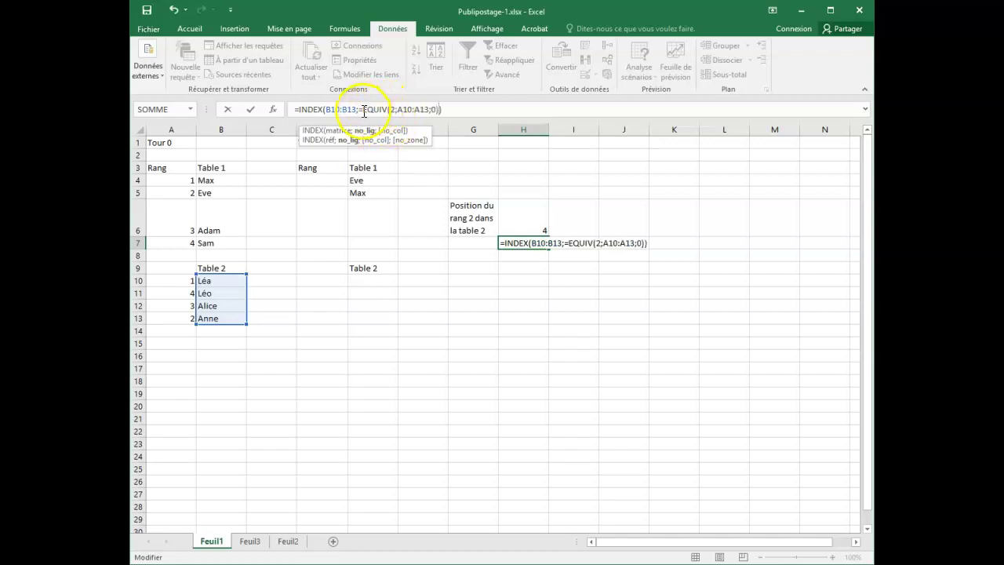
pyautogui.click(362, 110)
pyautogui.press('BackSpace')
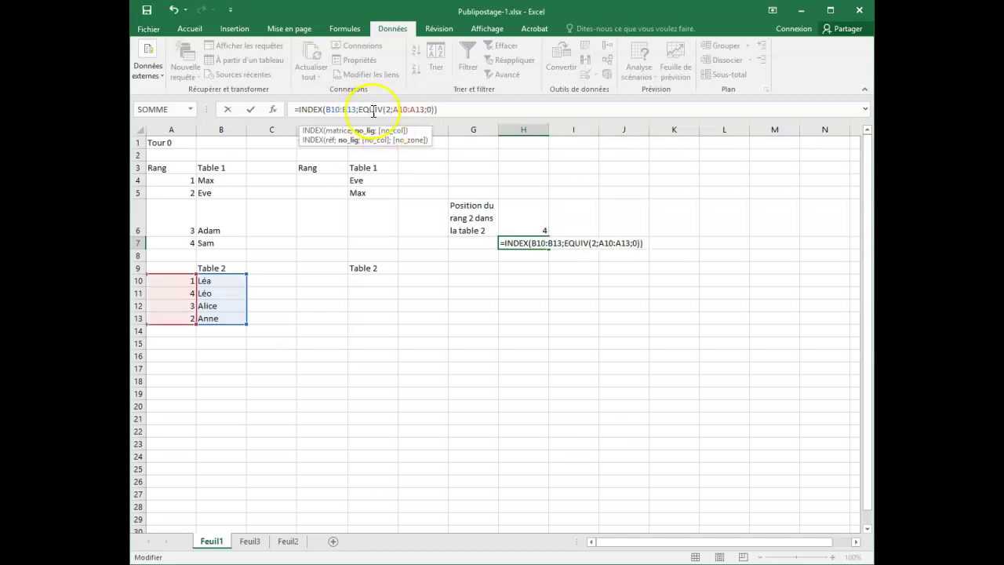
pyautogui.click(396, 110)
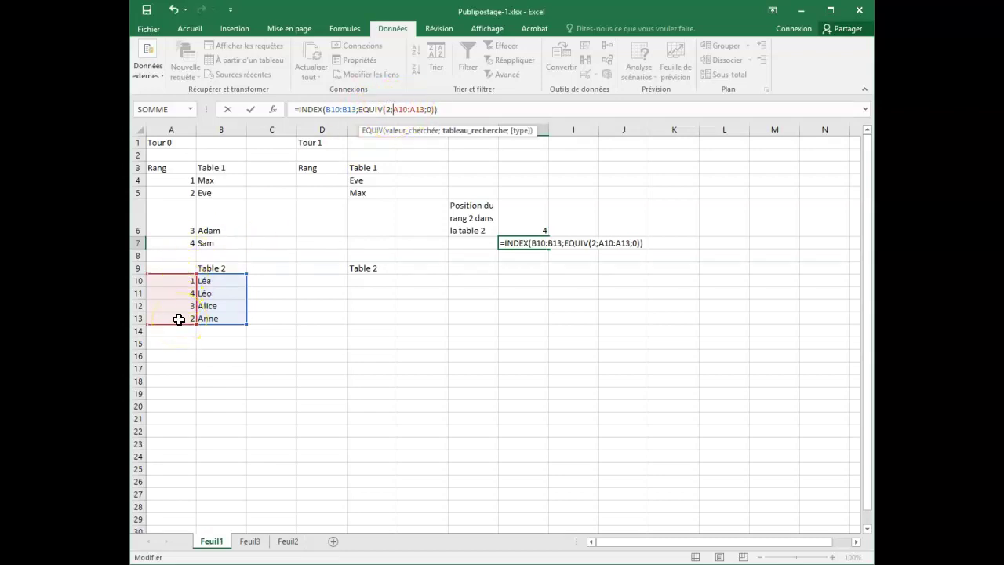
pyautogui.click(405, 110)
pyautogui.click(346, 109)
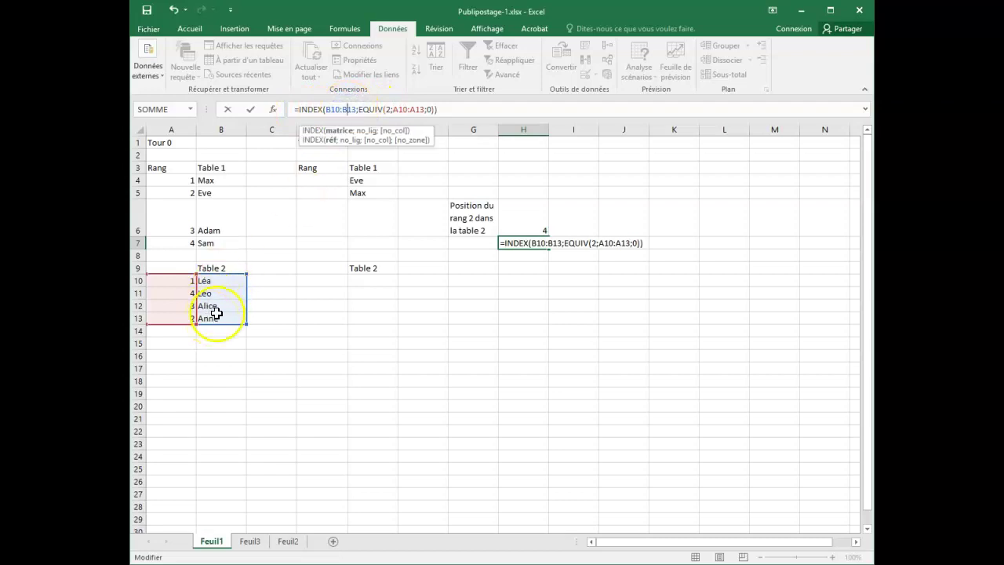
pyautogui.click(424, 110)
pyautogui.press('Return')
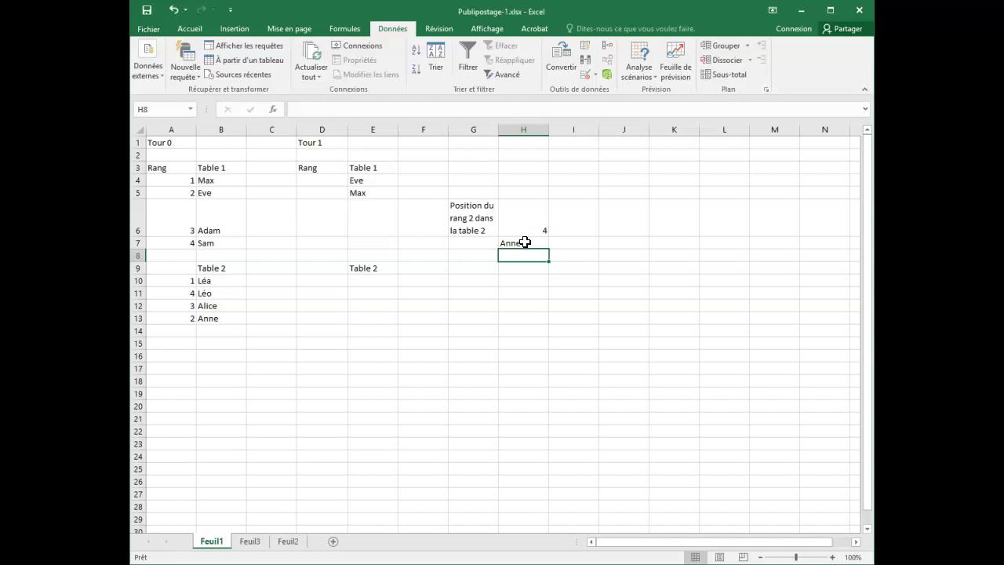
# Change the EQUIV lookup value in the Tour 1 Table 1 formula in E4 to rank 1.
pyautogui.click(388, 180)
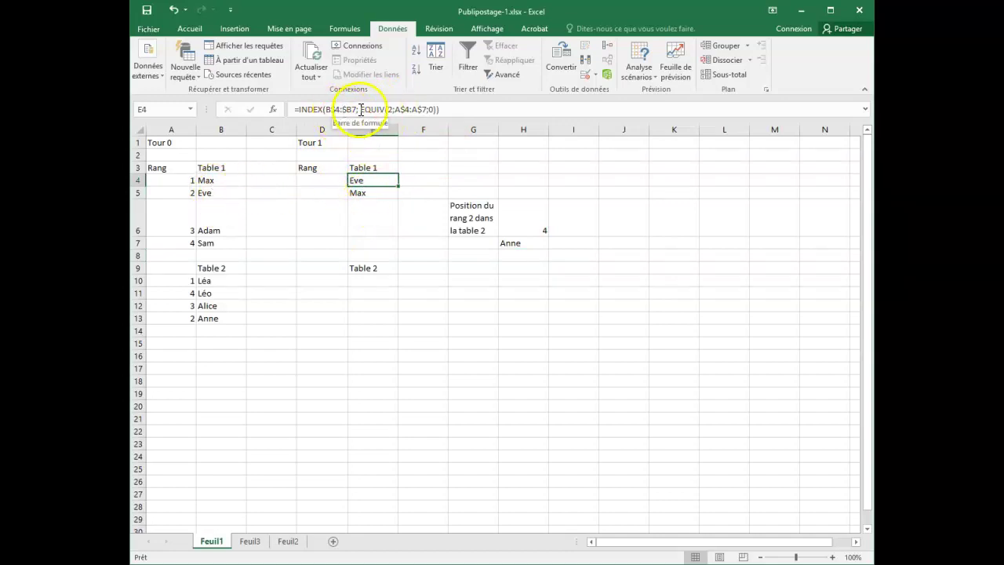
pyautogui.click(391, 110)
pyautogui.press('BackSpace')
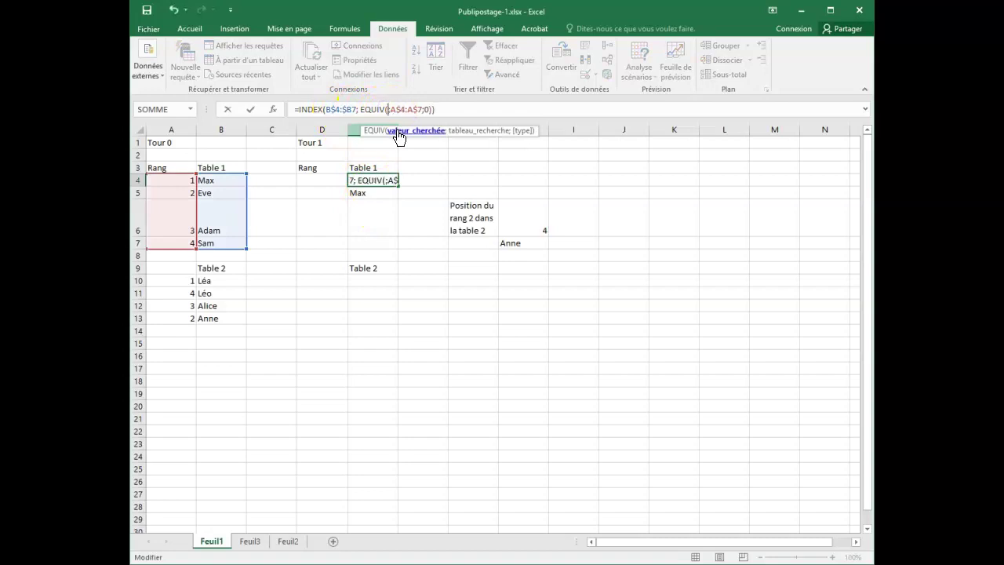
pyautogui.press('Return')
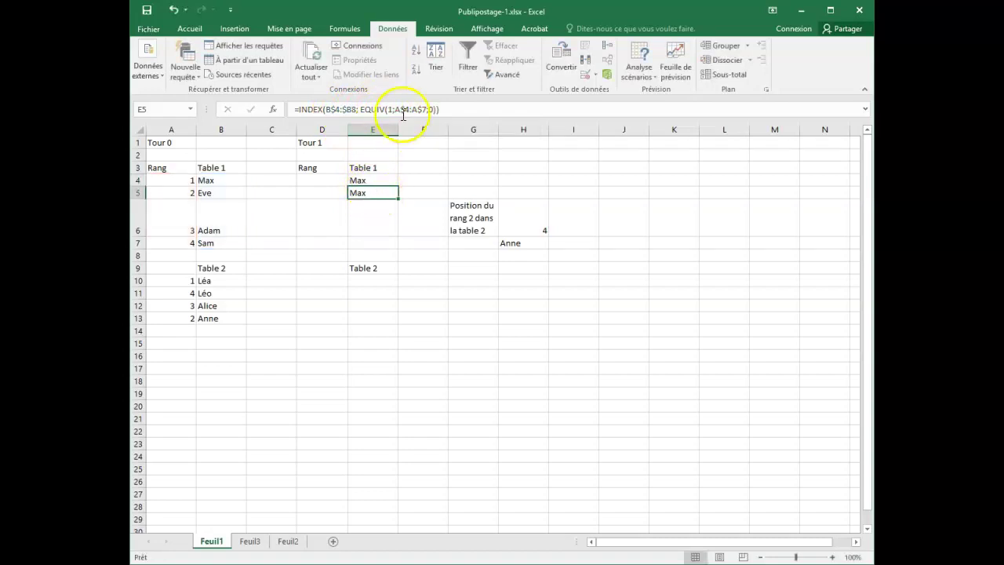
# Set the EQUIV lookup value in E5 to 2, giving =INDEX(B$4:$B8; EQUIV(2;A$4:A$7;0)).
pyautogui.click(390, 109)
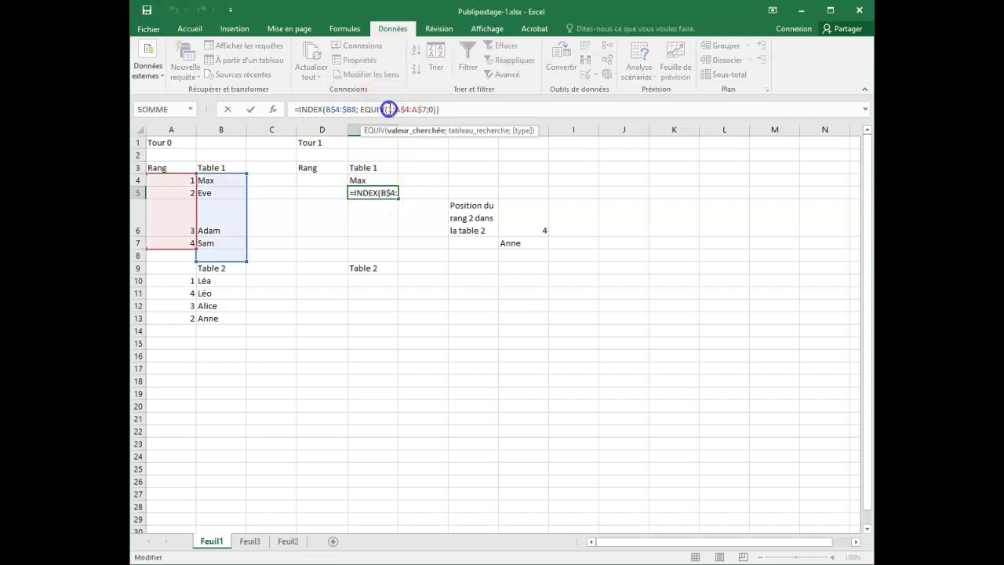
pyautogui.press('BackSpace')
pyautogui.write('2')
pyautogui.press('Return')
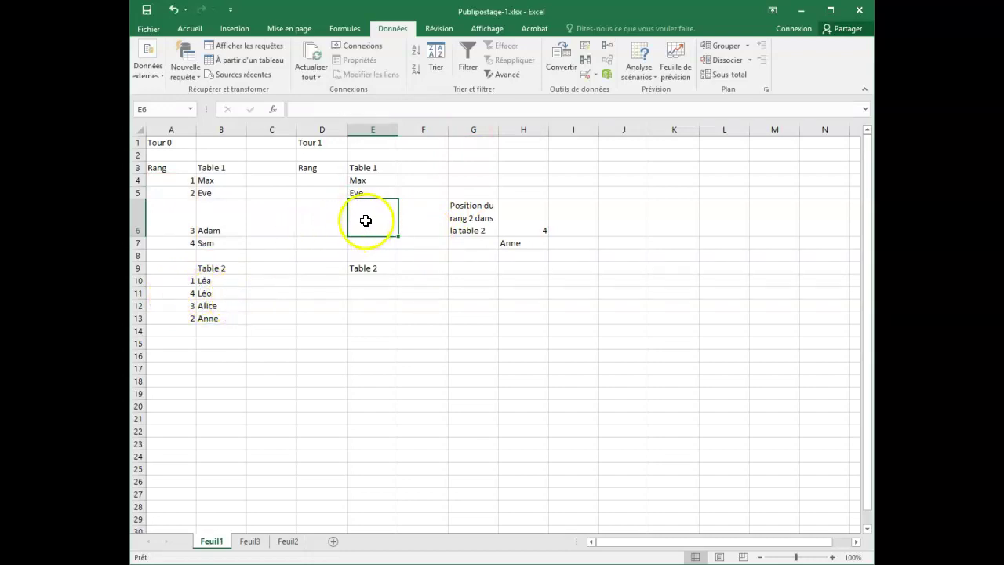
# Copy the INDEX-EQUIV formula text from H7 into E6 and set its EQUIV lookup value to rank 1.
pyautogui.click(511, 242)
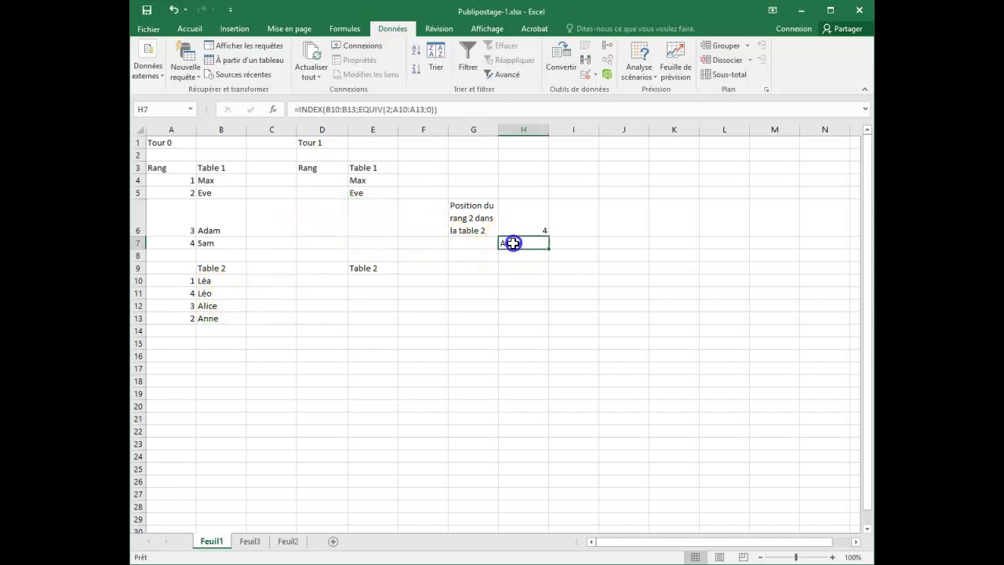
pyautogui.moveTo(444, 109); pyautogui.dragTo(296, 109)
pyautogui.hotkey('ctrl', 'c')
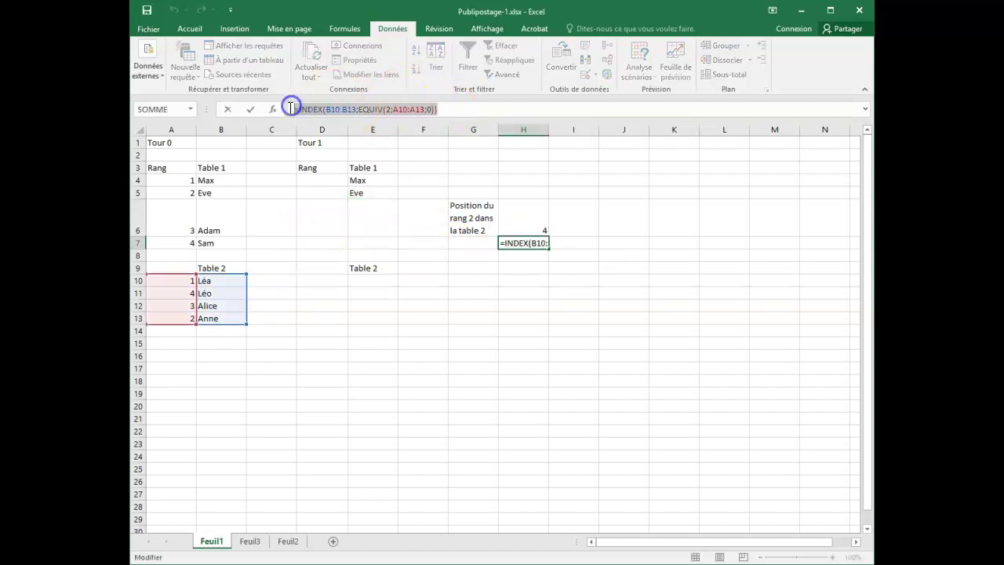
pyautogui.write('=')
pyautogui.click(378, 220)
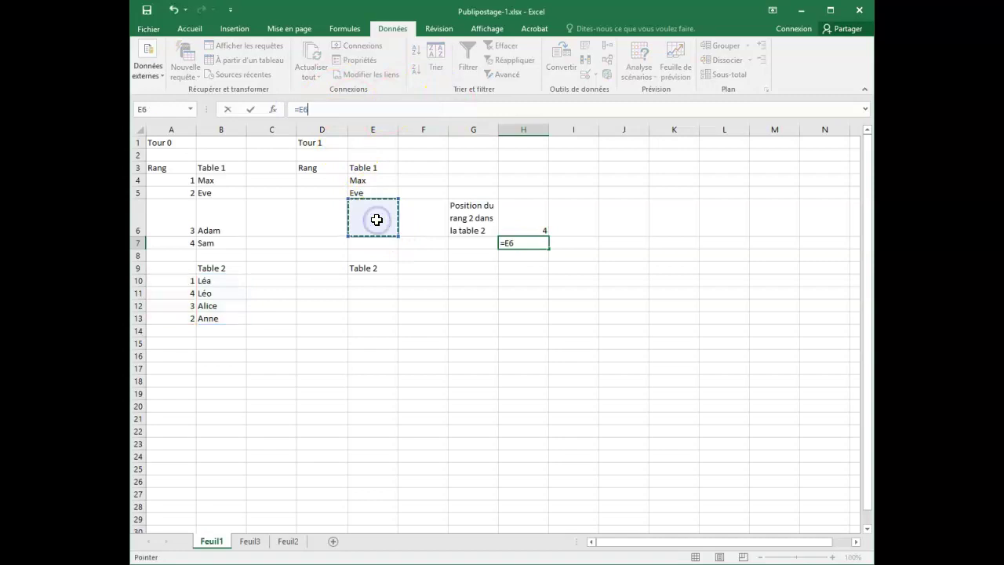
pyautogui.press('Escape')
pyautogui.click(378, 220)
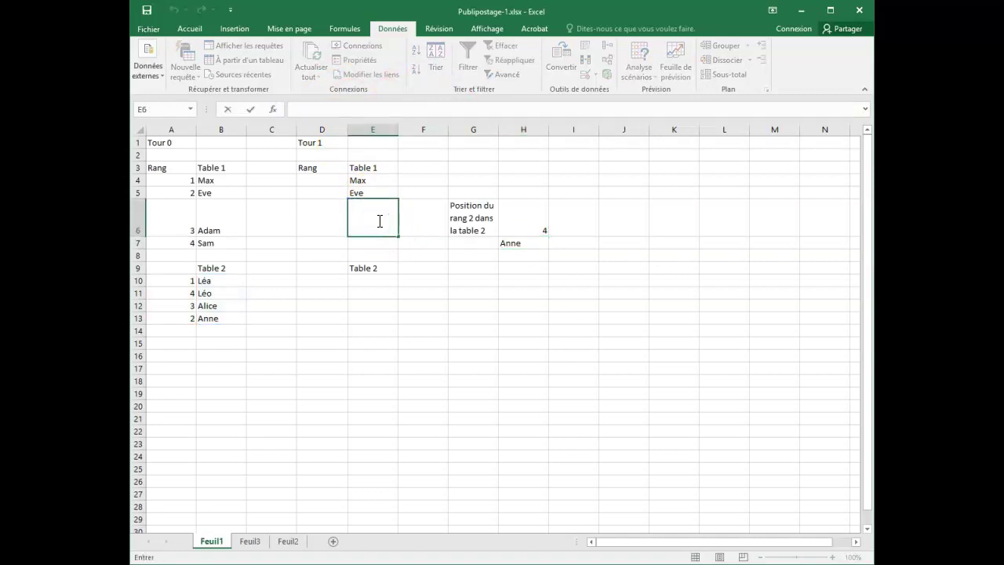
pyautogui.hotkey('ctrl', 'v')
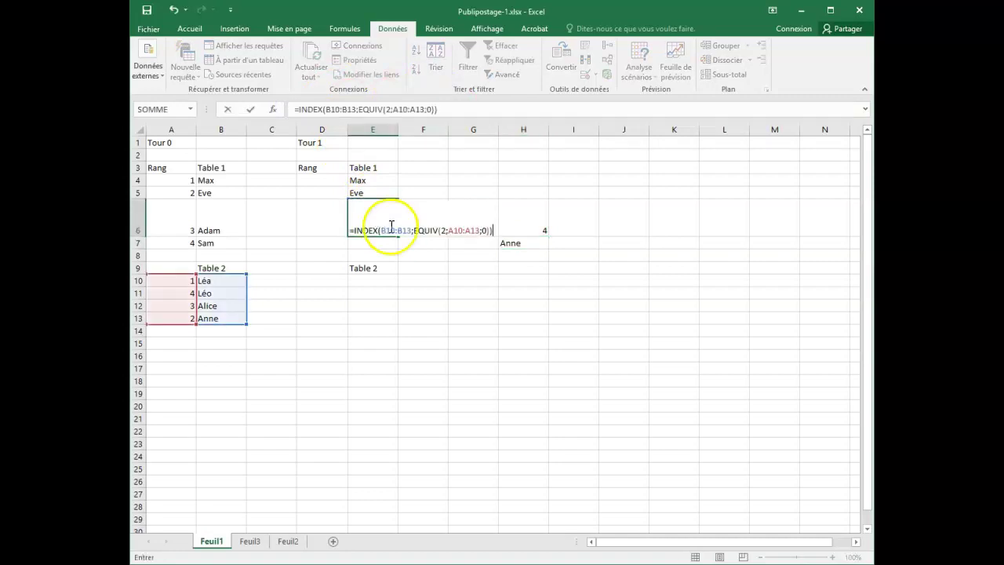
pyautogui.click(447, 231)
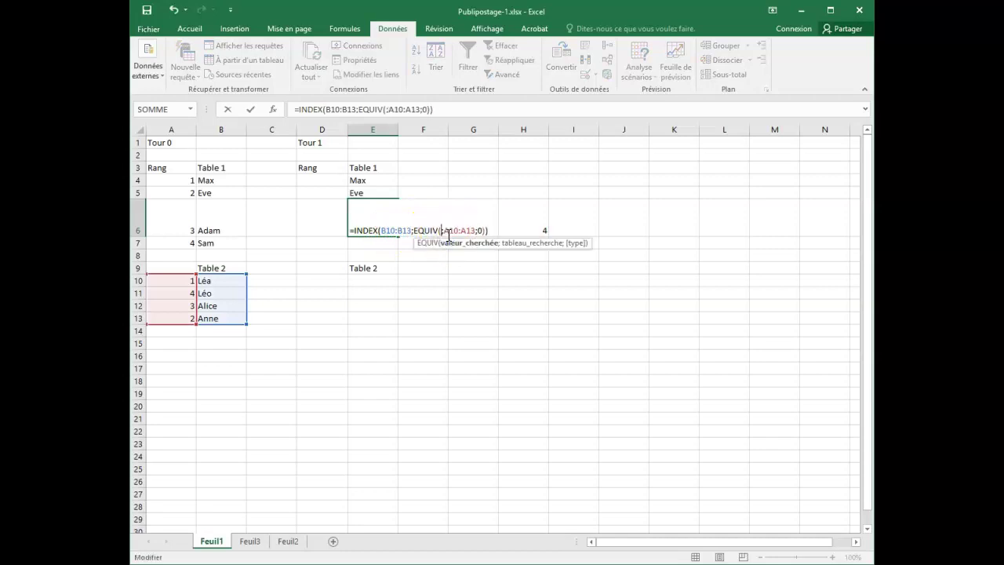
pyautogui.press('Return')
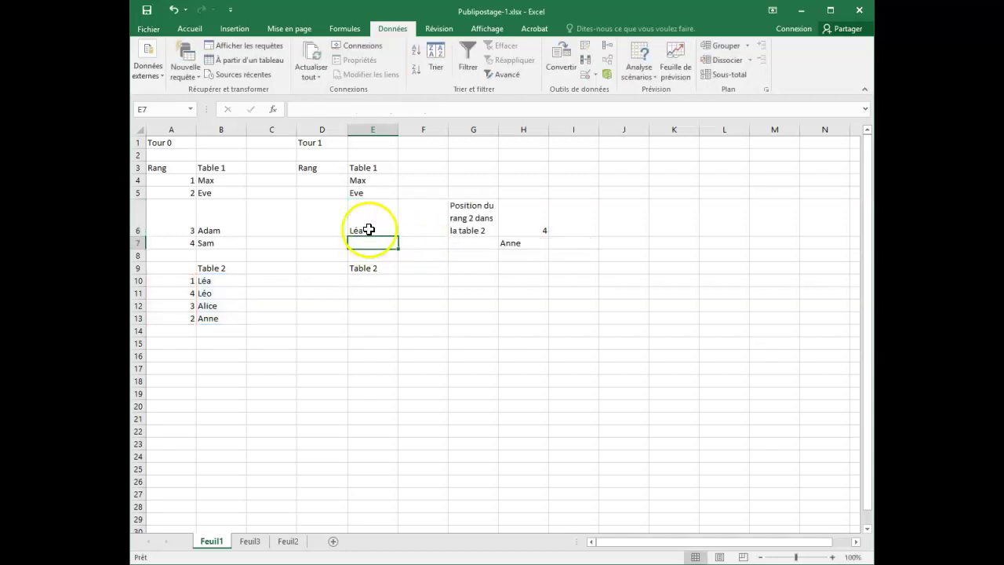
# Paste the copied formula =INDEX(B10:B13;EQUIV(2;A10:A13;0)) into E7 to fill the last row of Tour 1 Table 1.
pyautogui.click(361, 229)
pyautogui.click(373, 243)
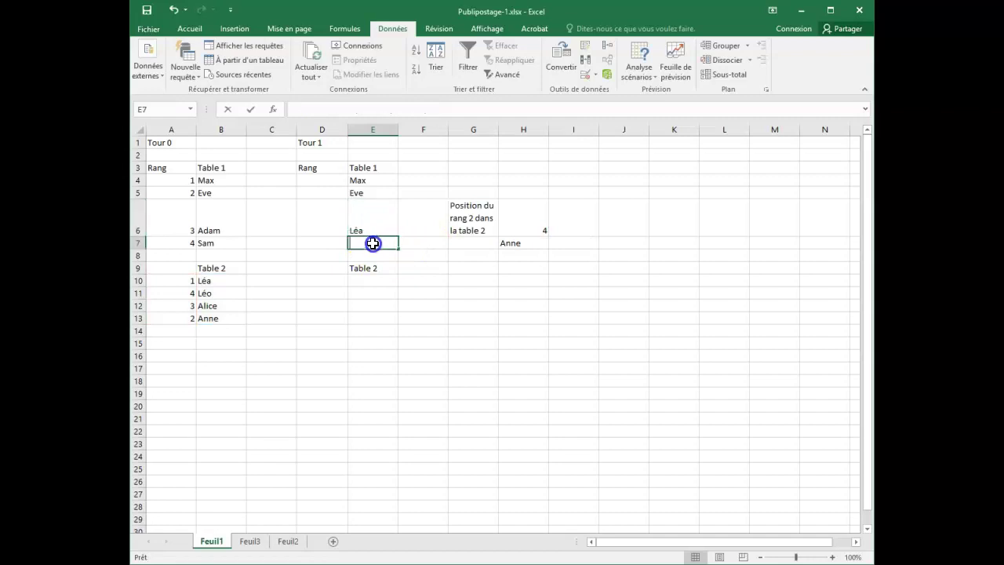
pyautogui.hotkey('ctrl', 'v')
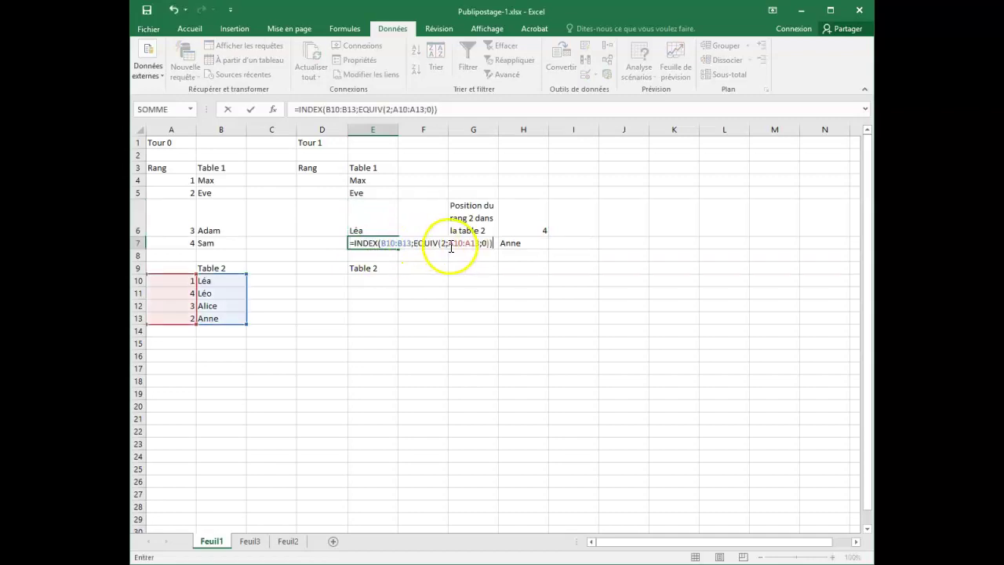
pyautogui.press('Return')
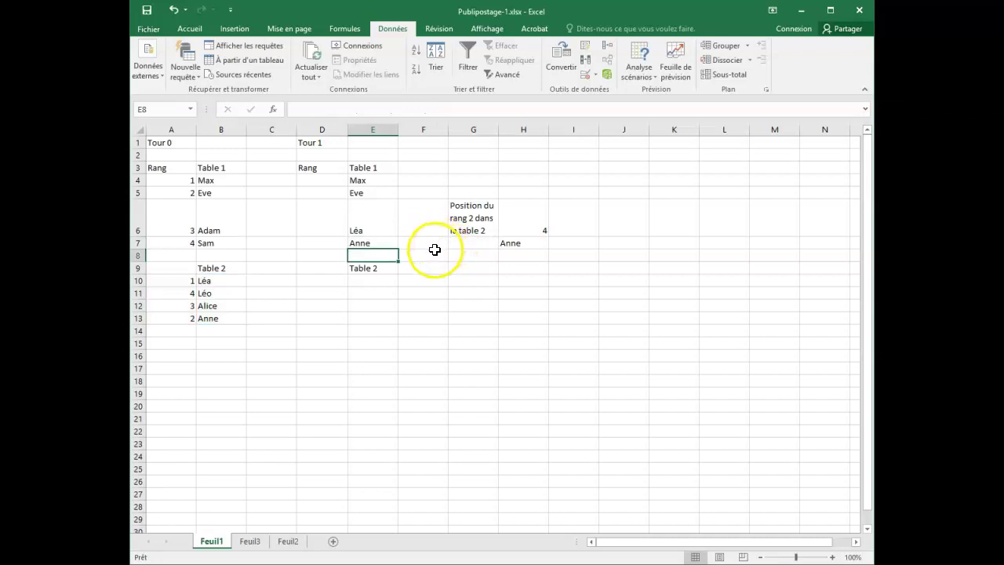
# Delete the helper label and formulas for the rank 2 position from columns G and H.
pyautogui.moveTo(459, 217); pyautogui.dragTo(538, 256)
pyautogui.press('Delete')
pyautogui.click(518, 291)
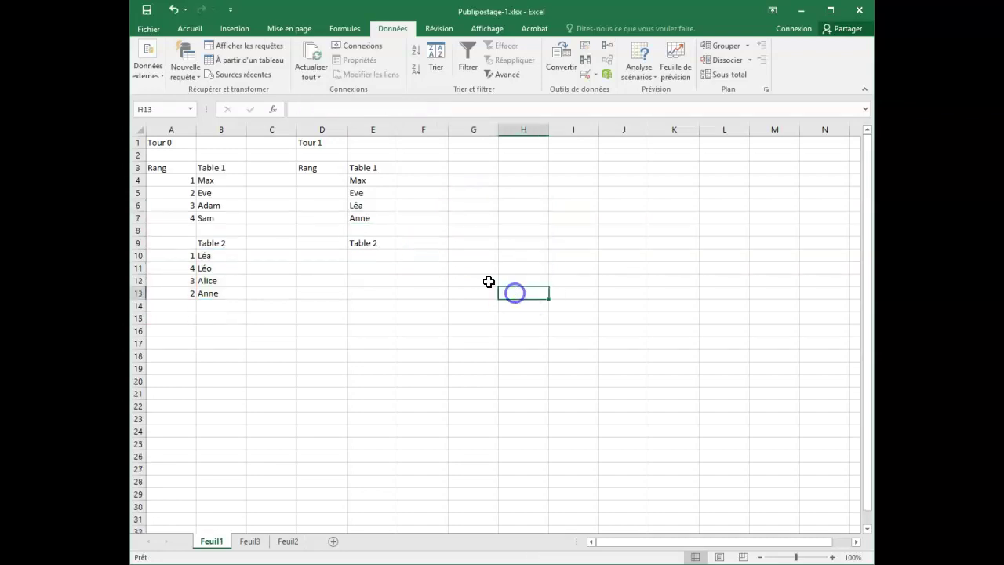
# Examine the Tour 1 Table 1 formula in E4, going over the EQUIV arguments and its role as the INDEX row number.
pyautogui.moveTo(363, 182); pyautogui.dragTo(370, 226)
pyautogui.click(371, 226)
pyautogui.moveTo(362, 180); pyautogui.dragTo(367, 217)
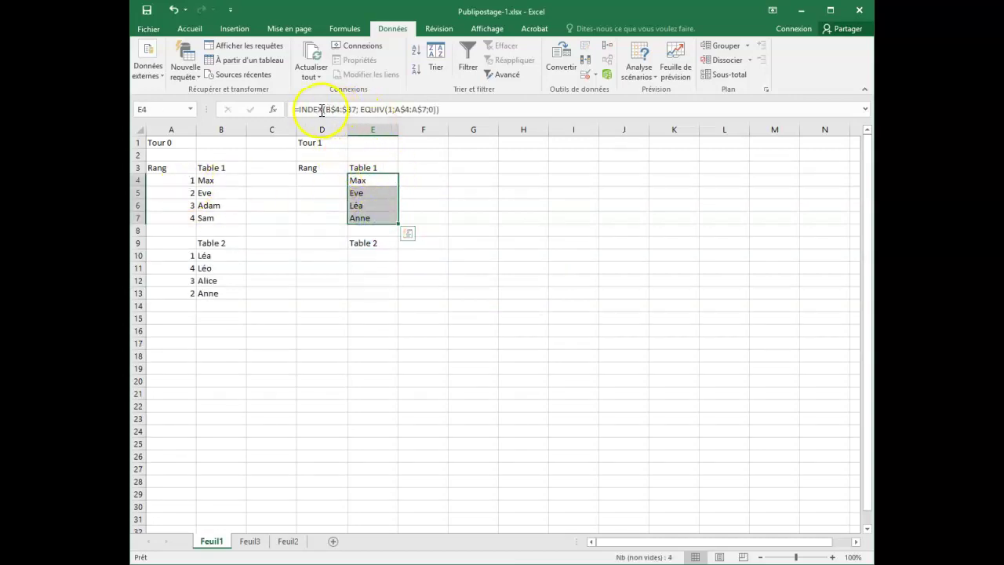
pyautogui.moveTo(449, 110)
pyautogui.mouseDown()
pyautogui.moveTo(292, 109)
pyautogui.moveTo(345, 109)
pyautogui.moveTo(335, 138)
pyautogui.moveTo(433, 112)
pyautogui.mouseUp()
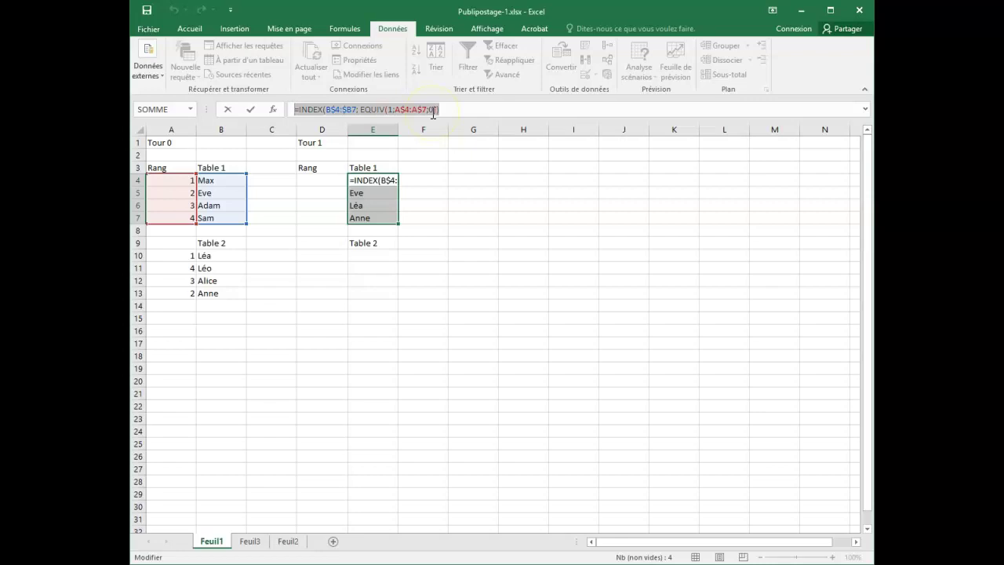
pyautogui.click(390, 109)
pyautogui.click(404, 110)
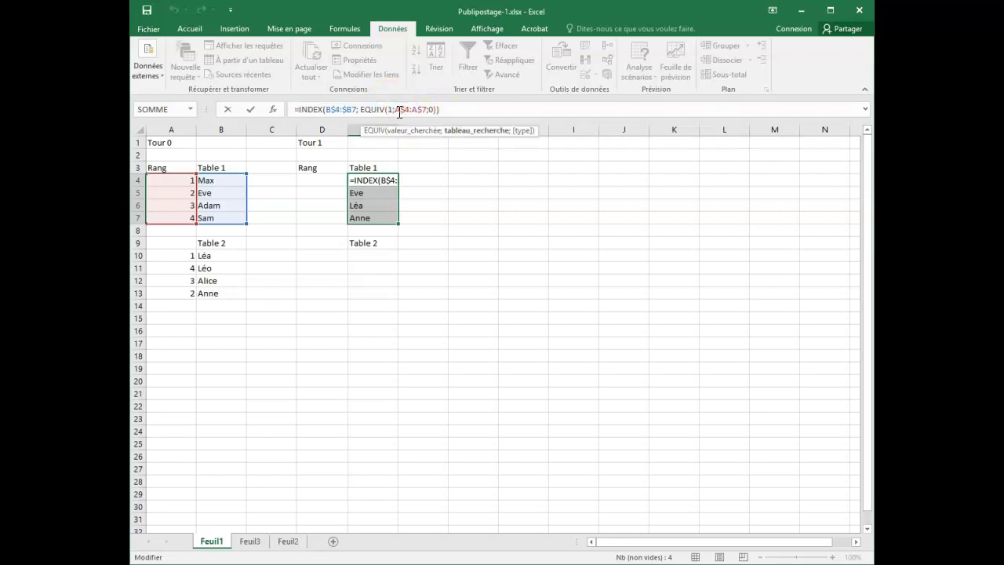
pyautogui.click(424, 115)
pyautogui.click(360, 110)
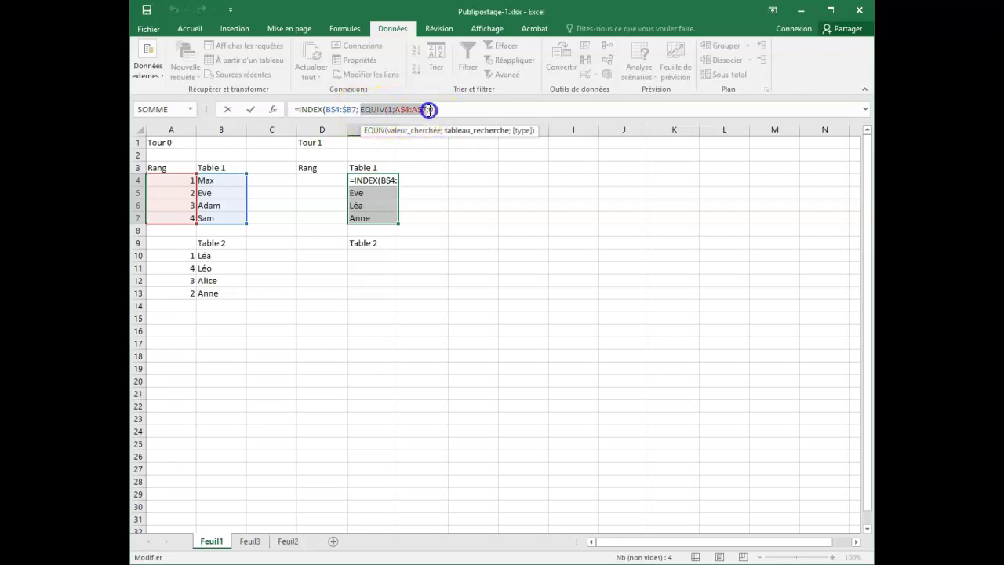
pyautogui.moveTo(436, 109); pyautogui.dragTo(438, 110)
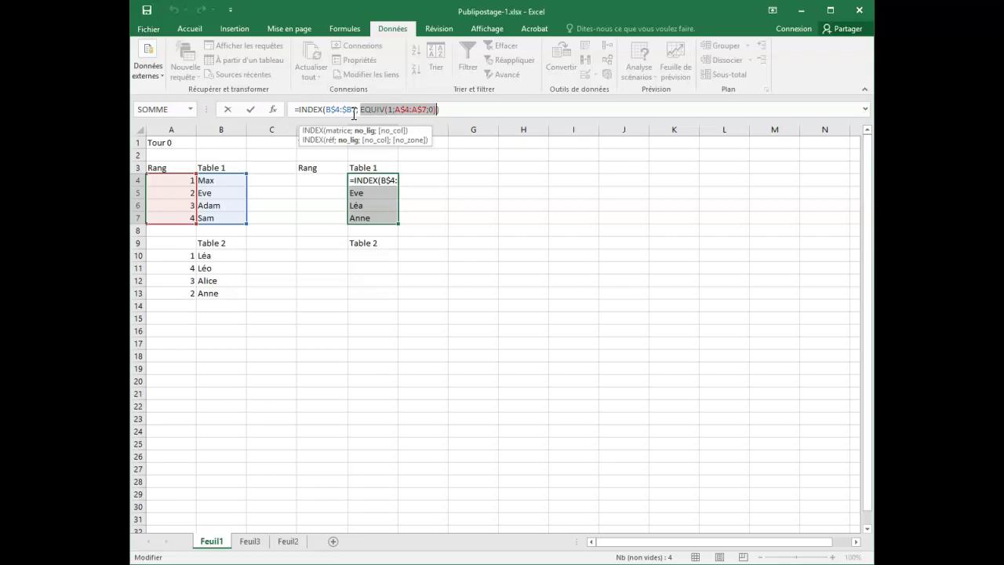
pyautogui.press('Return')
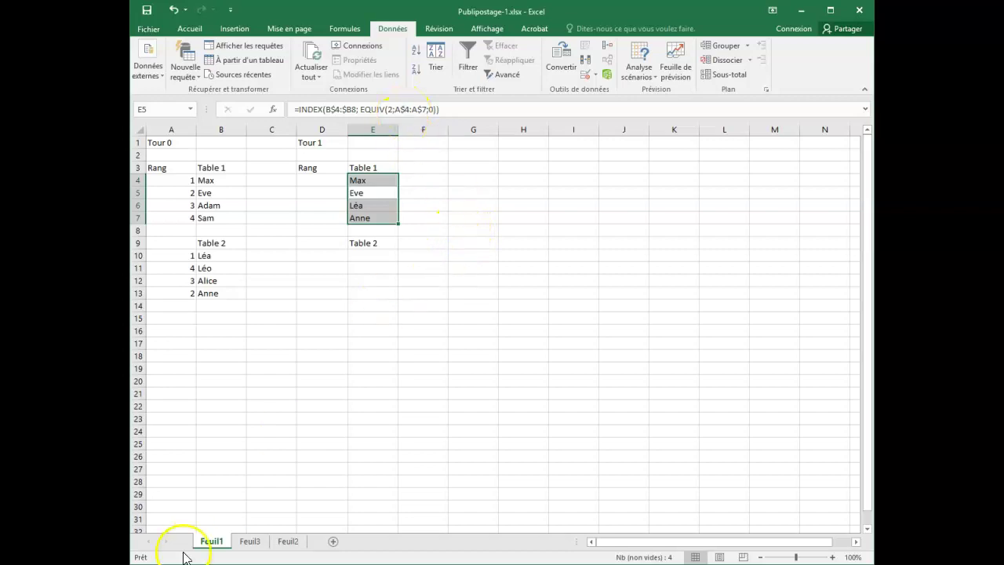
# Switch to the Word document and add the syntax line =INDEX( plage de cellule ; no_ligne ) below the formula.
pyautogui.hotkey('alt', 'Tab')
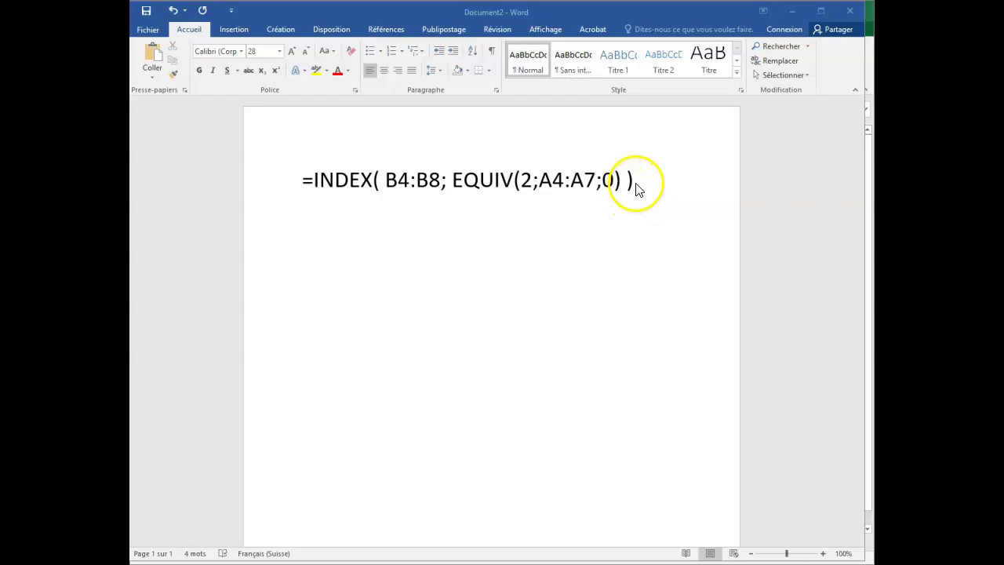
pyautogui.click(342, 185)
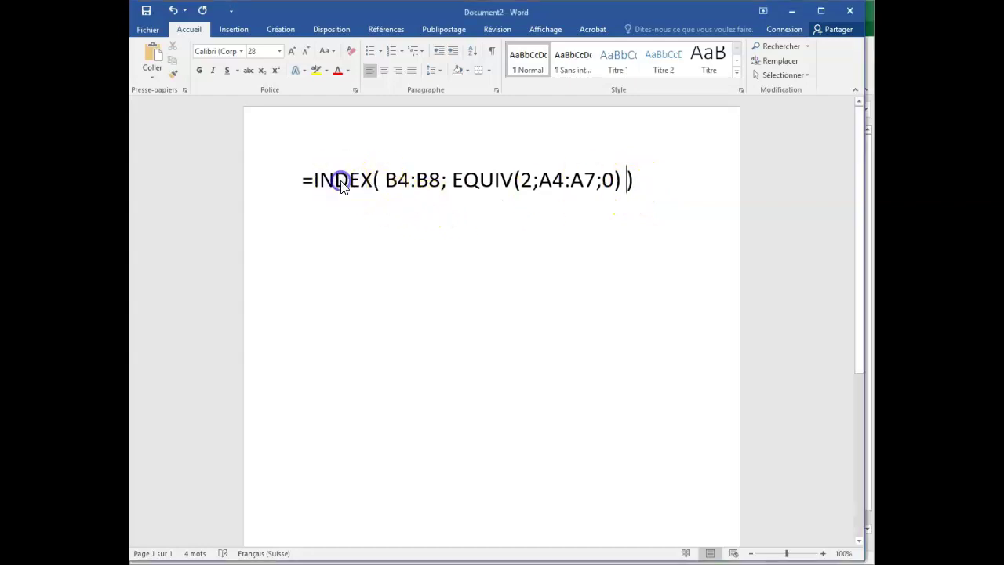
pyautogui.doubleClick(342, 185)
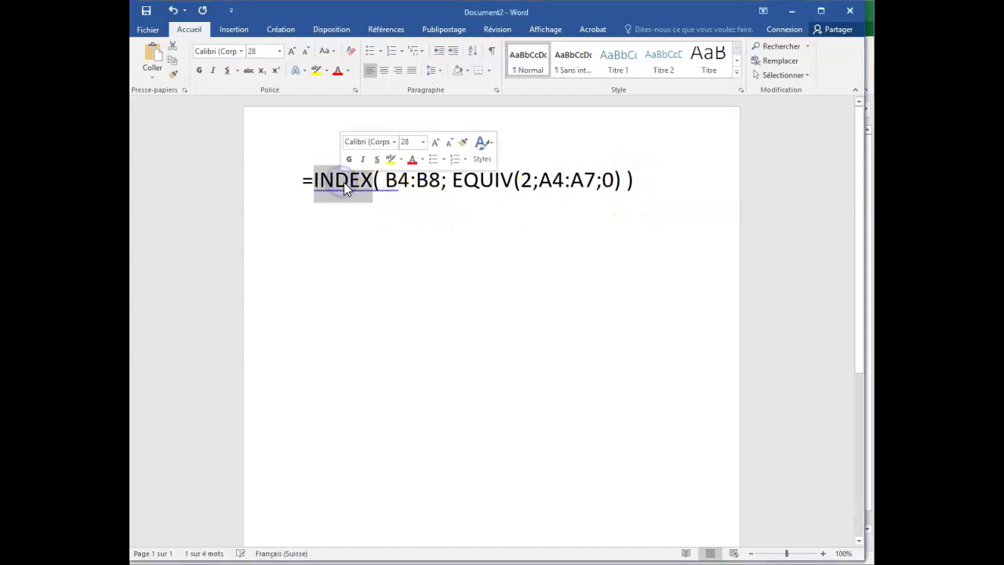
pyautogui.click(637, 180)
pyautogui.press('Return')
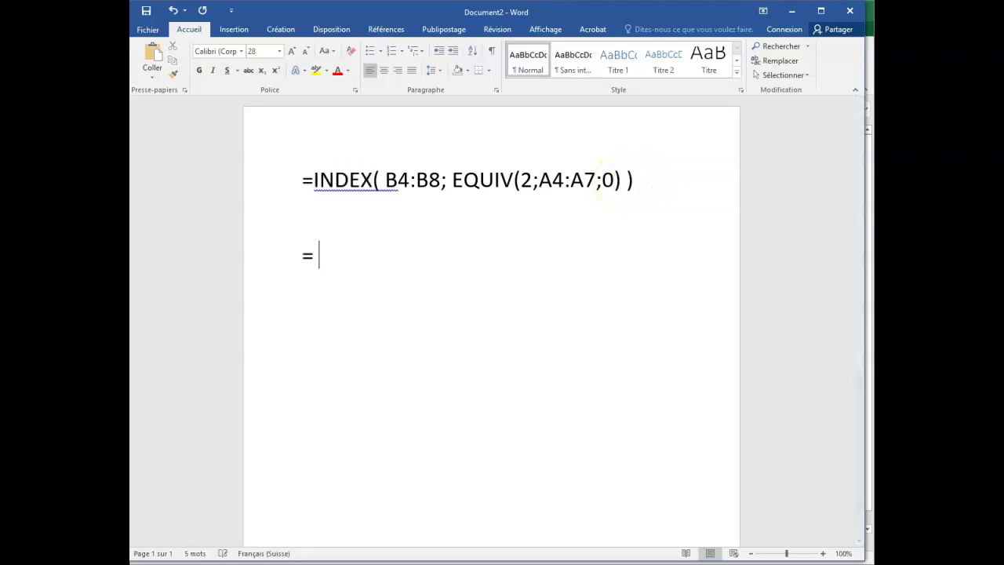
pyautogui.write('=INDEX')
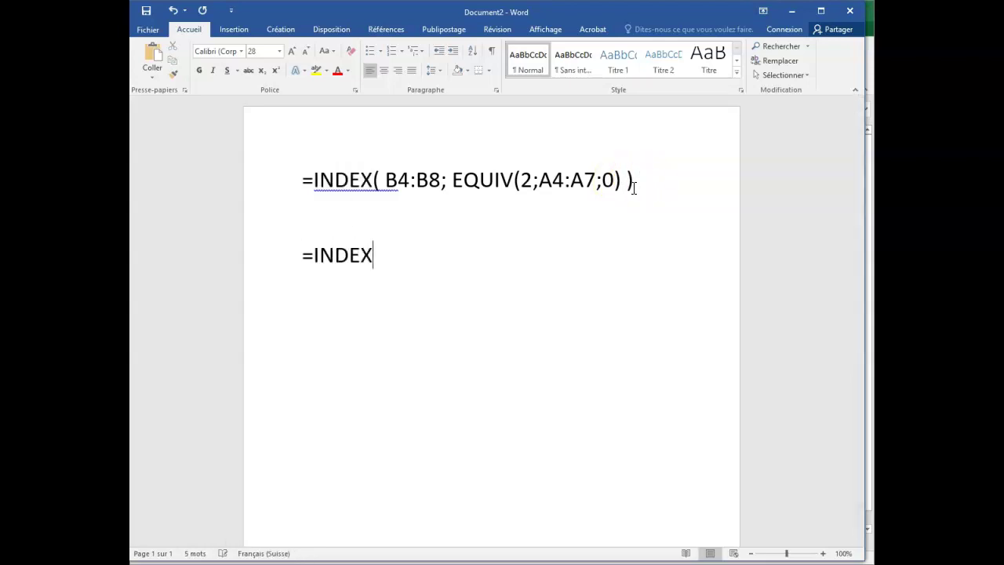
pyautogui.write('( plage')
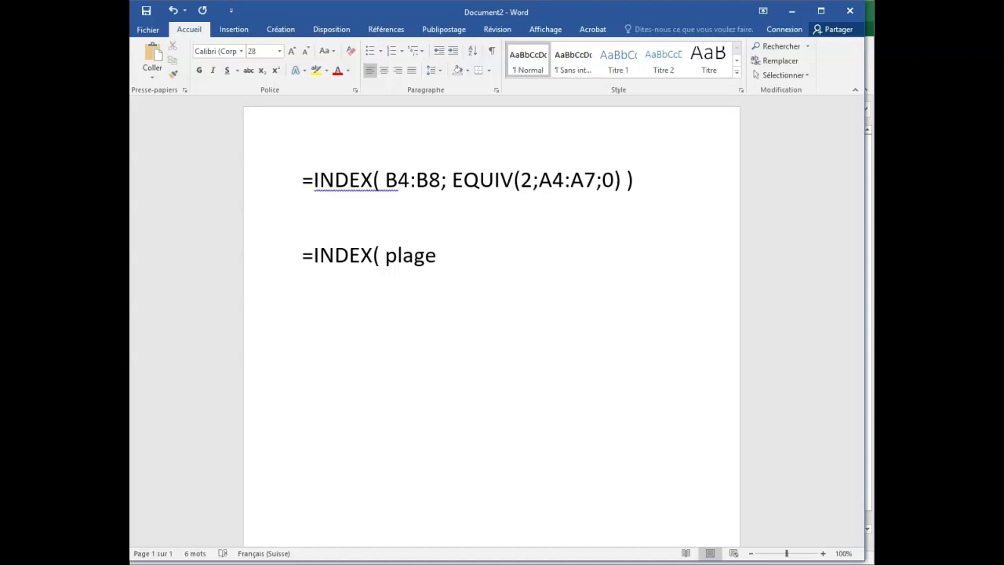
pyautogui.write('d')
pyautogui.press('BackSpace')
pyautogui.write('de cell')
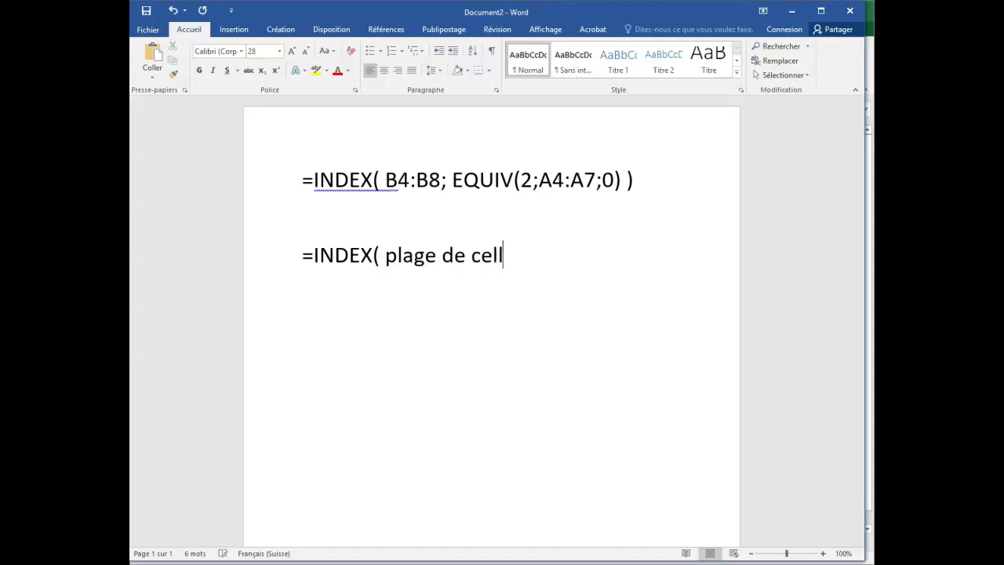
pyautogui.write('ule ; no_ligne )')
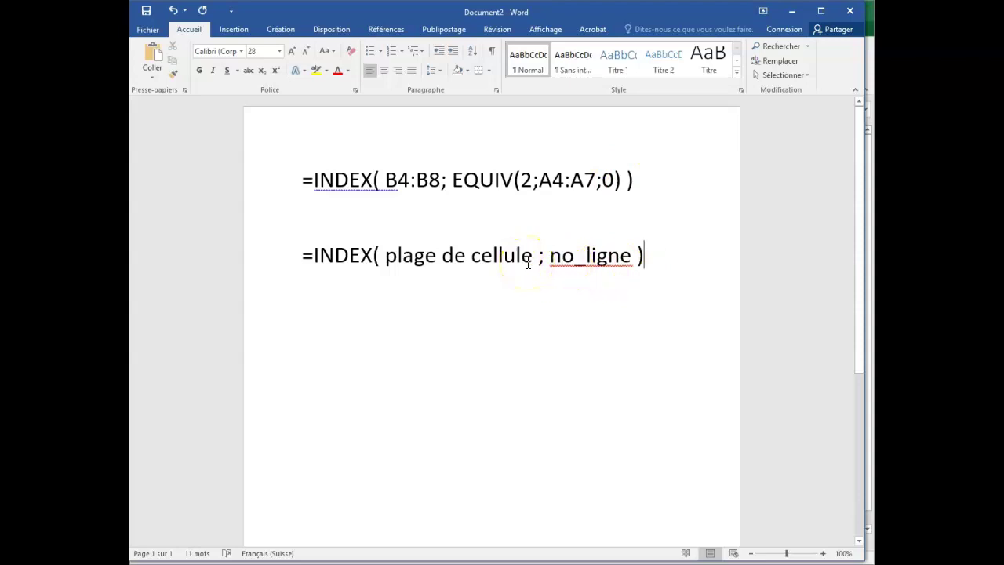
# Match the formula's arguments to the INDEX syntax, and copy EQUIV(2;A4:A7;0) onto a new line starting with an equals sign.
pyautogui.moveTo(385, 180); pyautogui.dragTo(437, 184)
pyautogui.moveTo(384, 256); pyautogui.dragTo(515, 258)
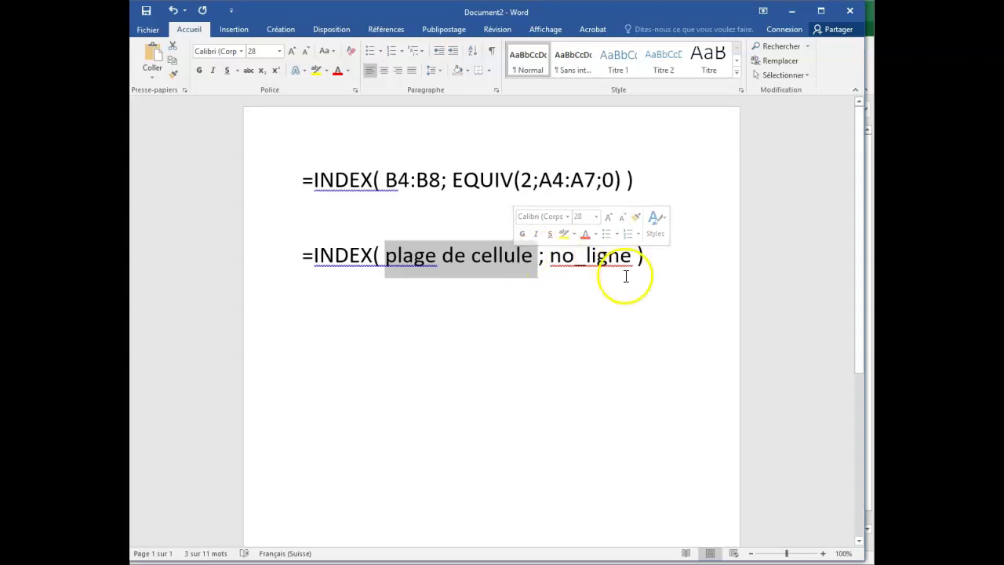
pyautogui.moveTo(452, 181); pyautogui.dragTo(617, 185)
pyautogui.moveTo(636, 256); pyautogui.dragTo(554, 257)
pyautogui.moveTo(452, 179); pyautogui.dragTo(628, 188)
pyautogui.hotkey('ctrl', 'c')
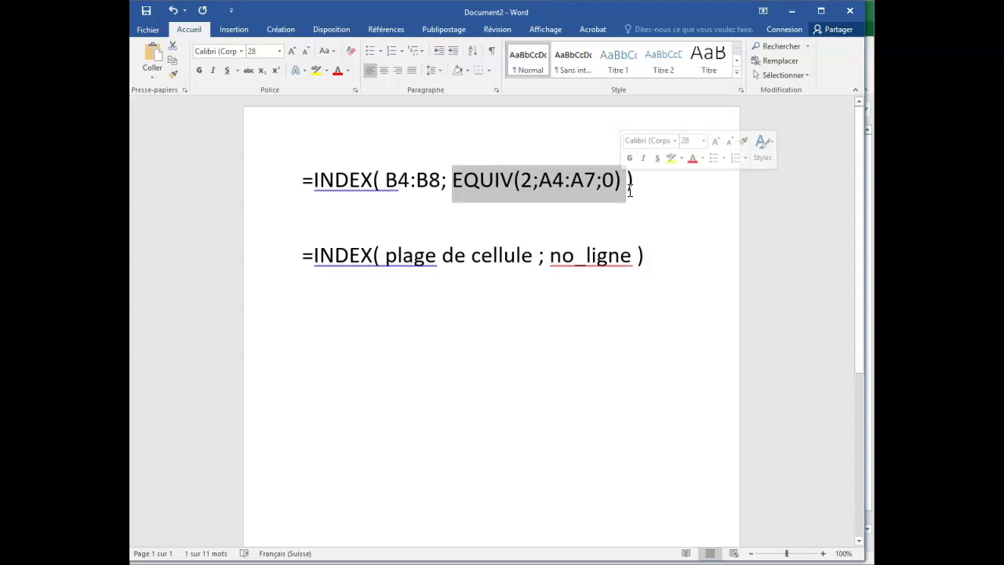
pyautogui.click(655, 253)
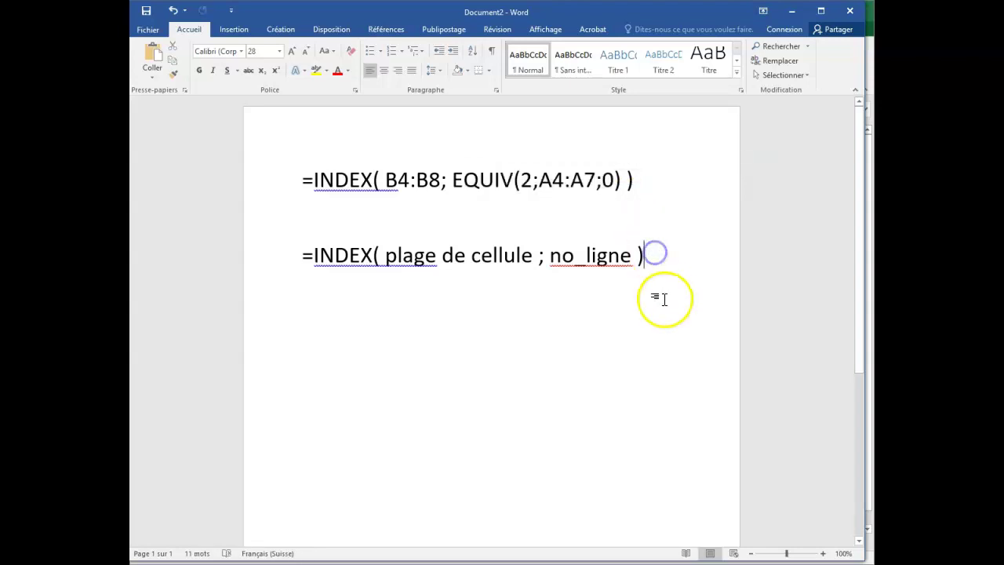
pyautogui.press('Return')
pyautogui.press('Return')
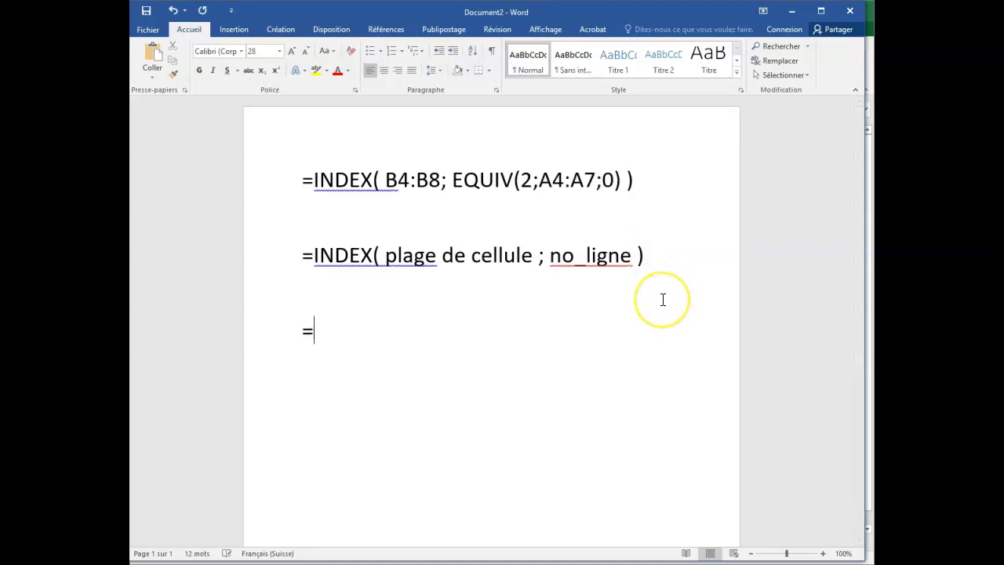
pyautogui.write('=')
pyautogui.hotkey('ctrl', 'v')
# Replace the value 2 in the EQUIV line with "valeur recherchée" and the range A4:A7 with "plage".
pyautogui.doubleClick(399, 330)
pyautogui.press('Delete')
pyautogui.write('valeur recherchée')
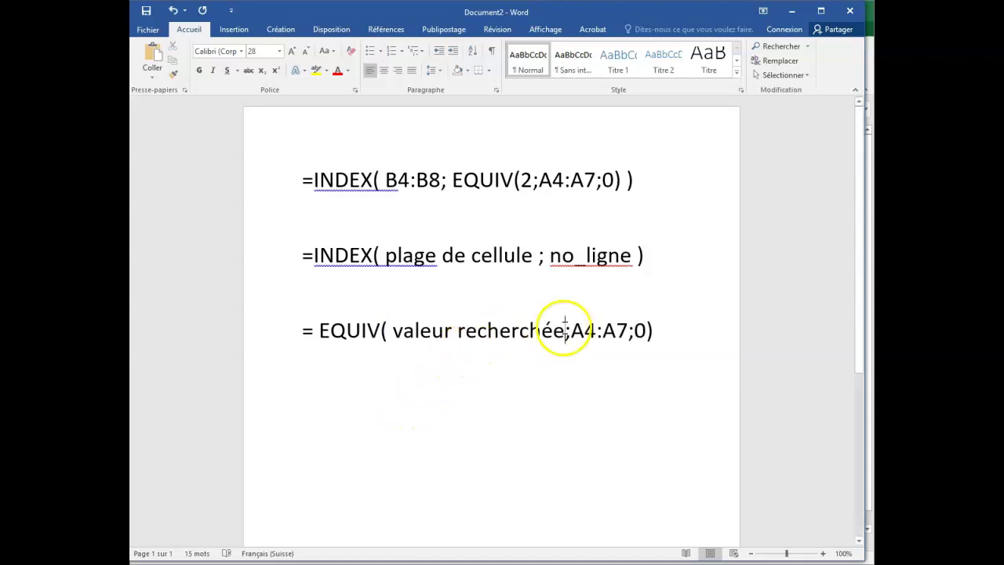
pyautogui.moveTo(577, 336); pyautogui.dragTo(625, 331)
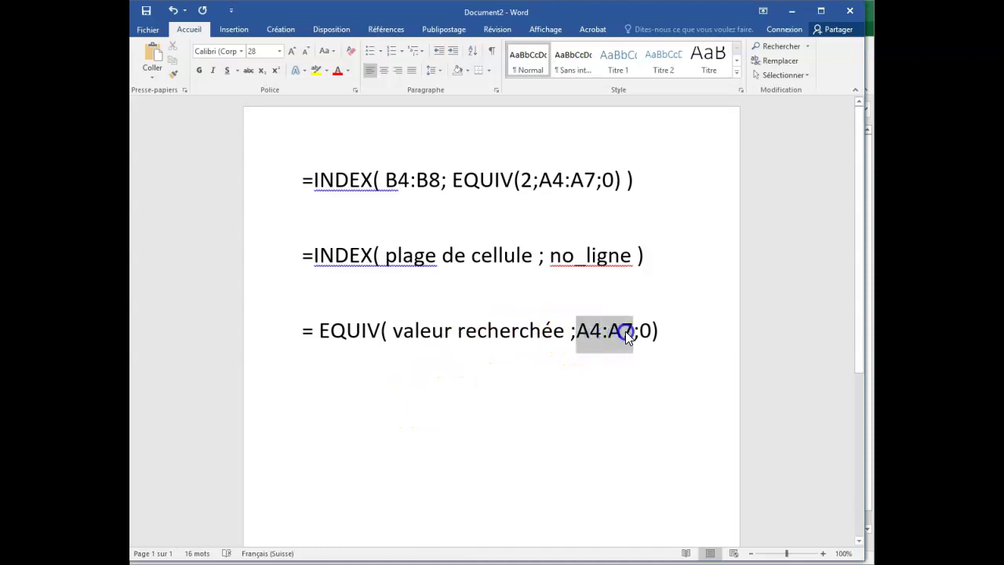
pyautogui.write('pal')
pyautogui.press('BackSpace')
pyautogui.press('BackSpace')
pyautogui.write('lage')
# Correct the INDEX line to "plage de cellules" and replace the EQUIV line's final 0 with "type", comparing it with the original formula.
pyautogui.click(531, 256)
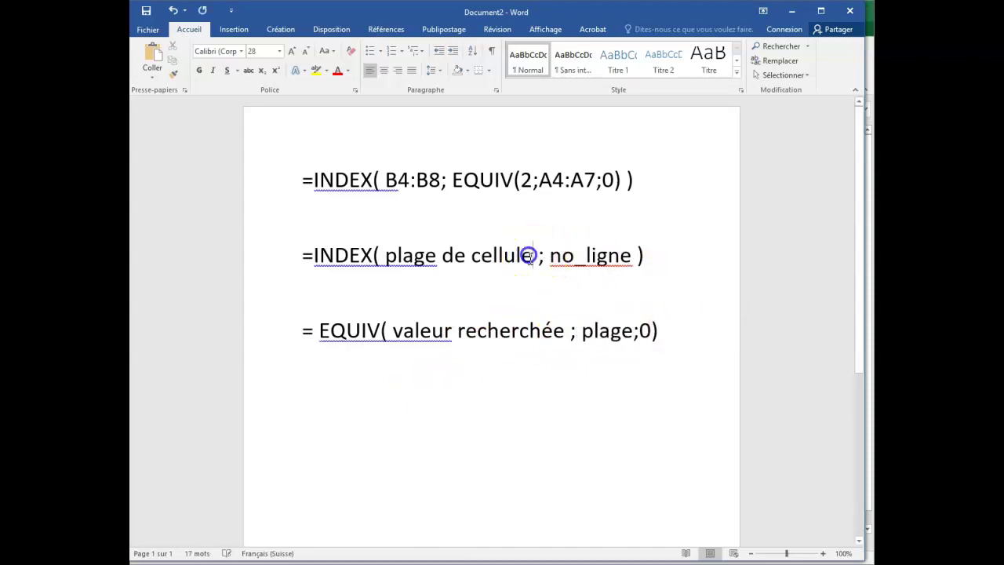
pyautogui.write('s')
pyautogui.click(644, 333)
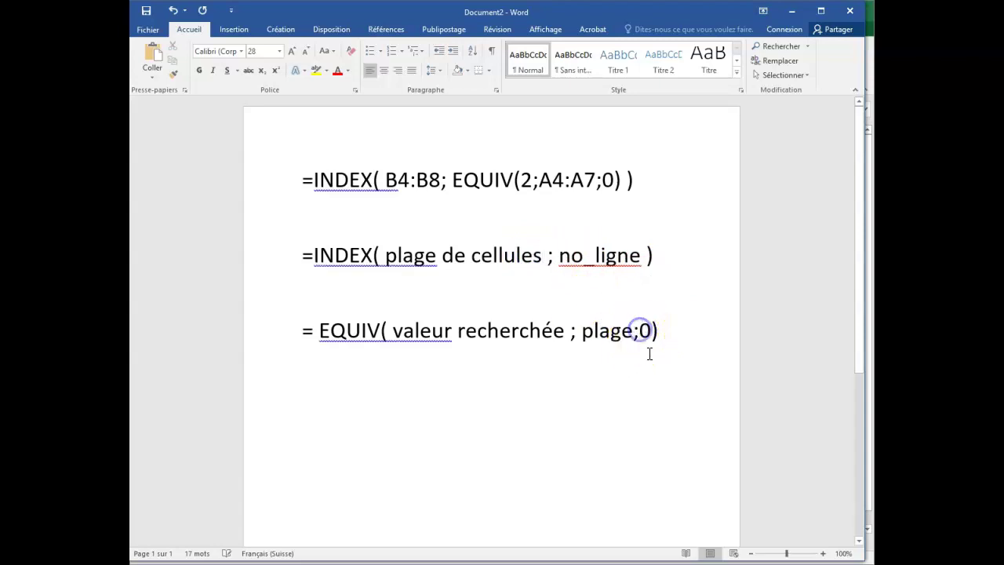
pyautogui.press('Delete')
pyautogui.write('type')
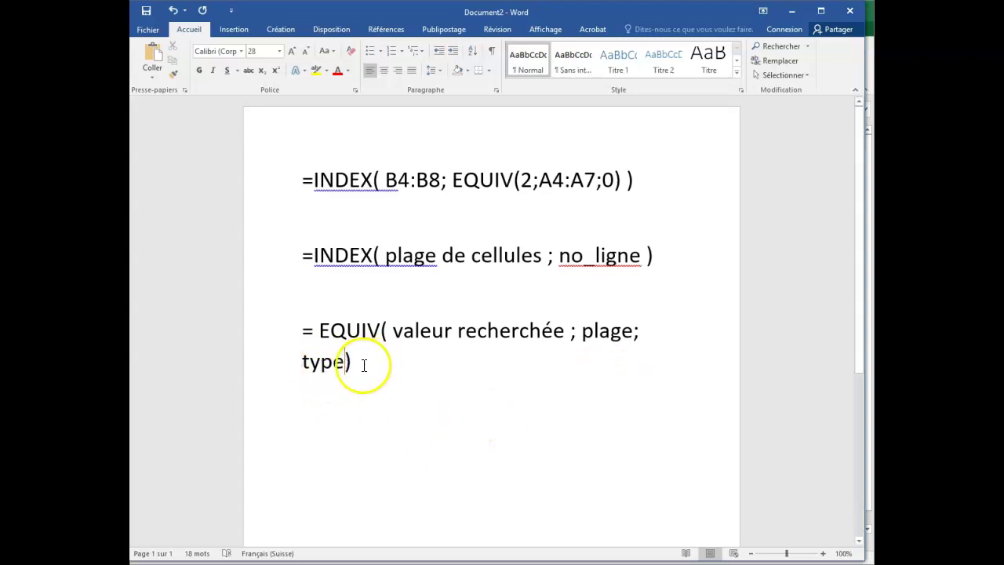
pyautogui.doubleClick(608, 182)
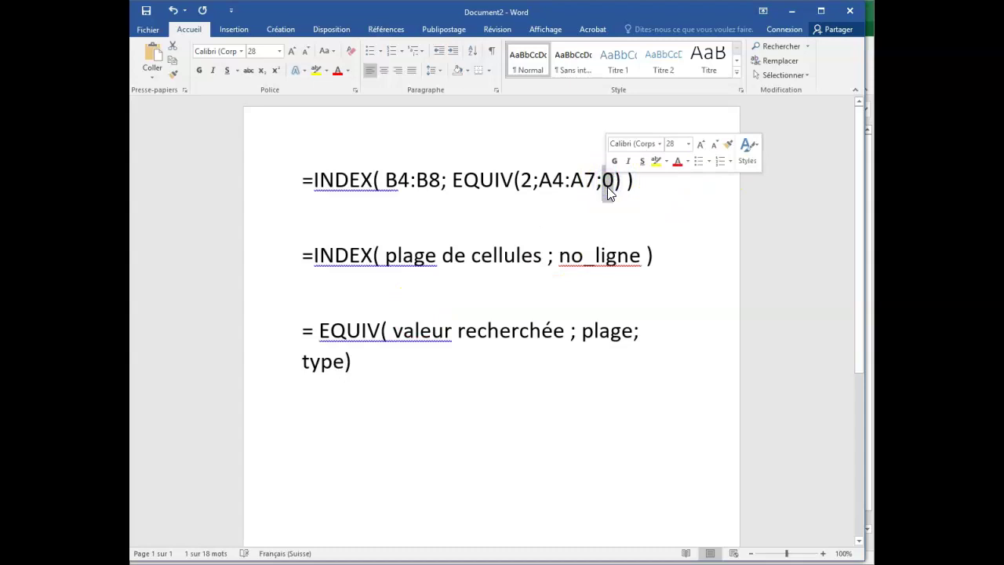
# Examine the range A4:A7 and the lookup value 2 inside the EQUIV part of the original formula.
pyautogui.moveTo(596, 181); pyautogui.dragTo(541, 180)
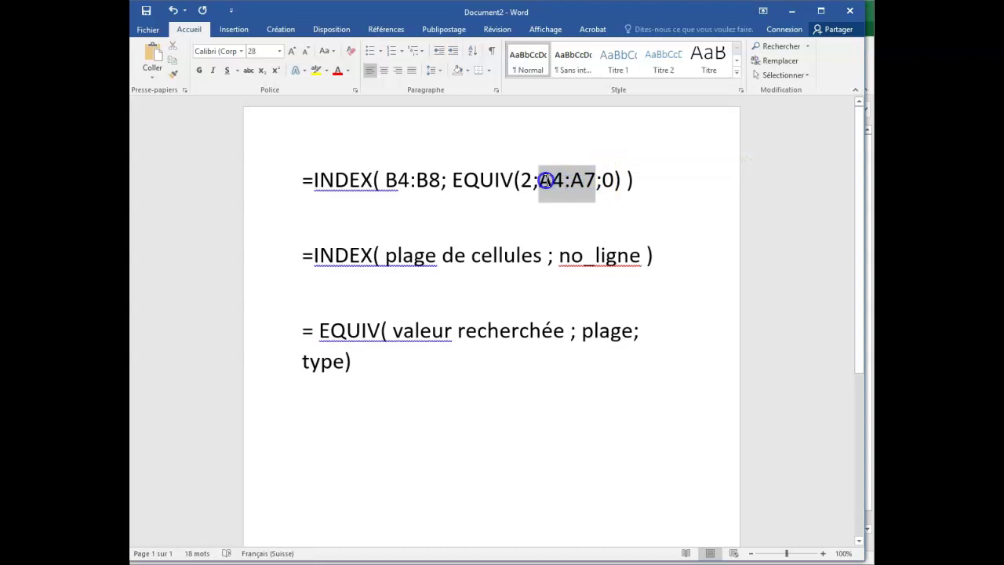
pyautogui.doubleClick(525, 180)
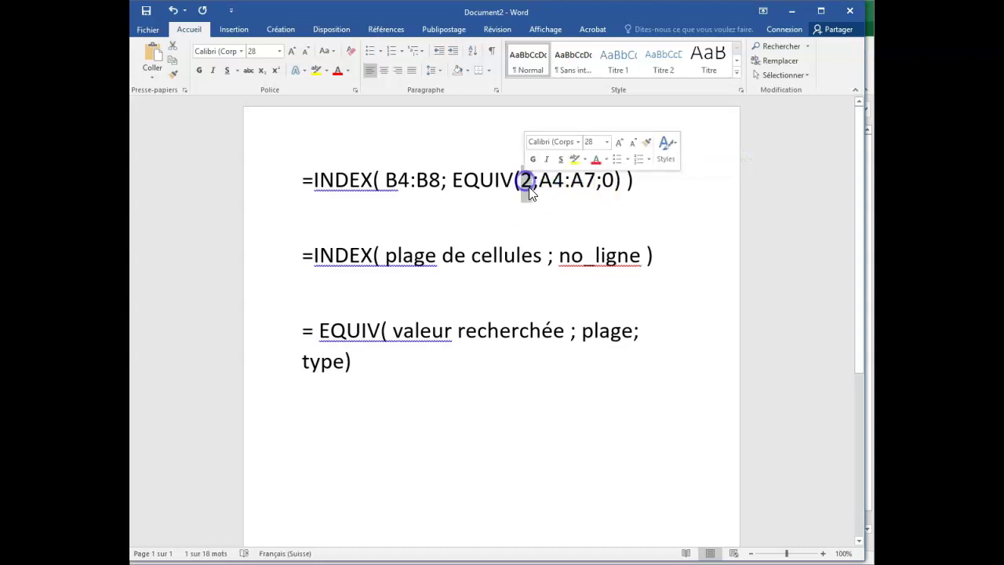
pyautogui.click(530, 186)
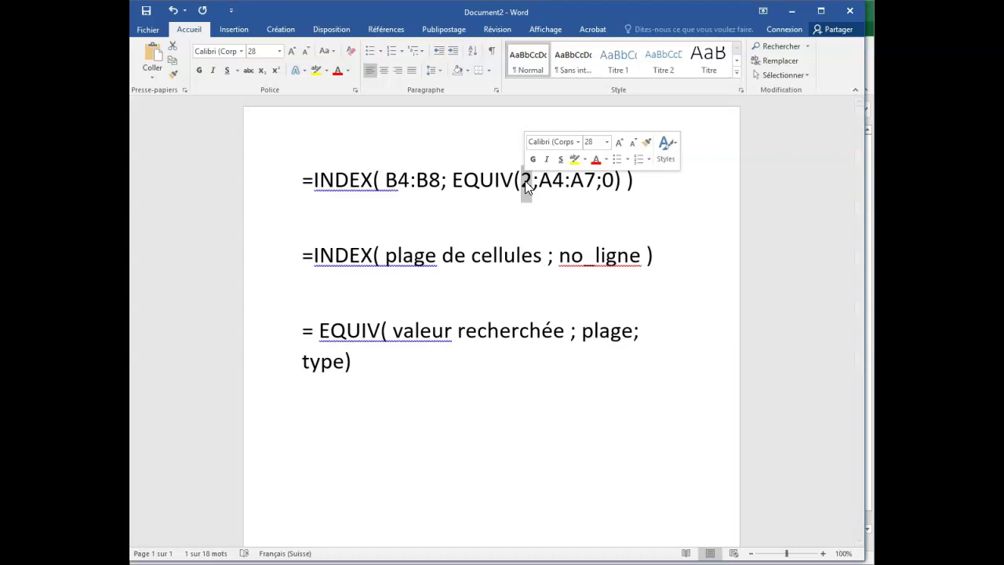
pyautogui.click(583, 178)
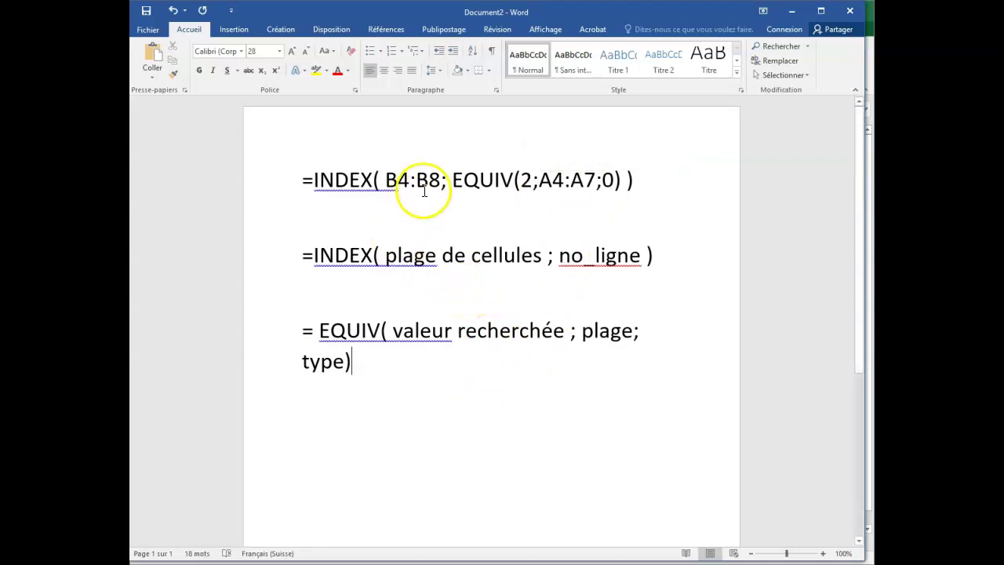
# Review the whole combined formula against the no_ligne argument of the INDEX syntax and the complete EQUIV syntax line.
pyautogui.moveTo(337, 182); pyautogui.dragTo(662, 181)
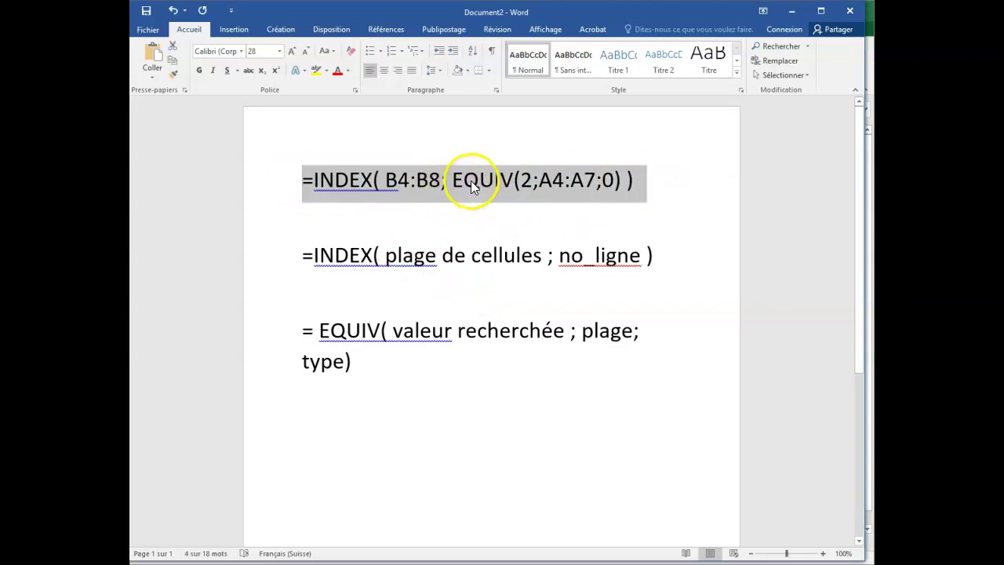
pyautogui.click(334, 256)
pyautogui.moveTo(558, 255); pyautogui.dragTo(619, 255)
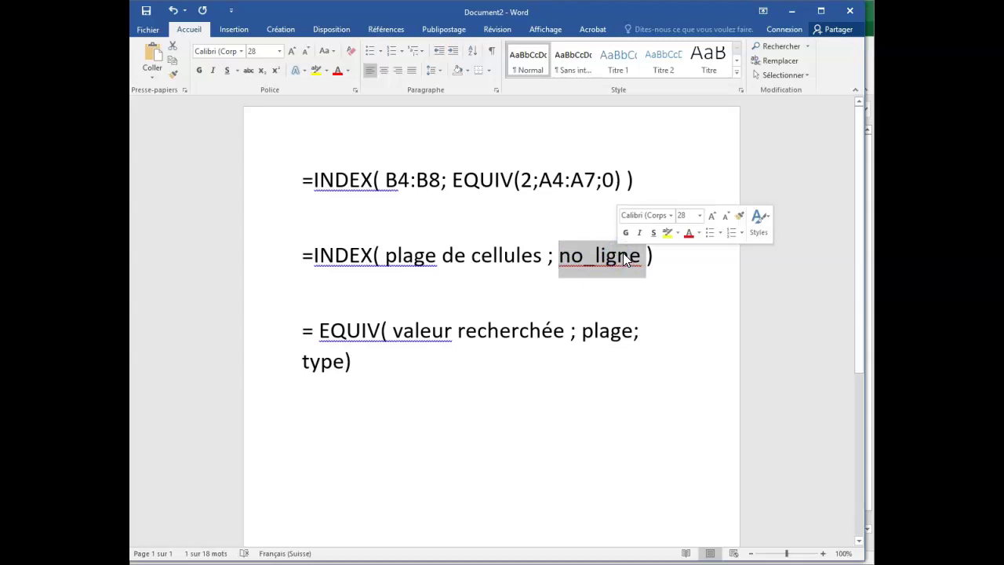
pyautogui.moveTo(330, 340); pyautogui.dragTo(352, 361)
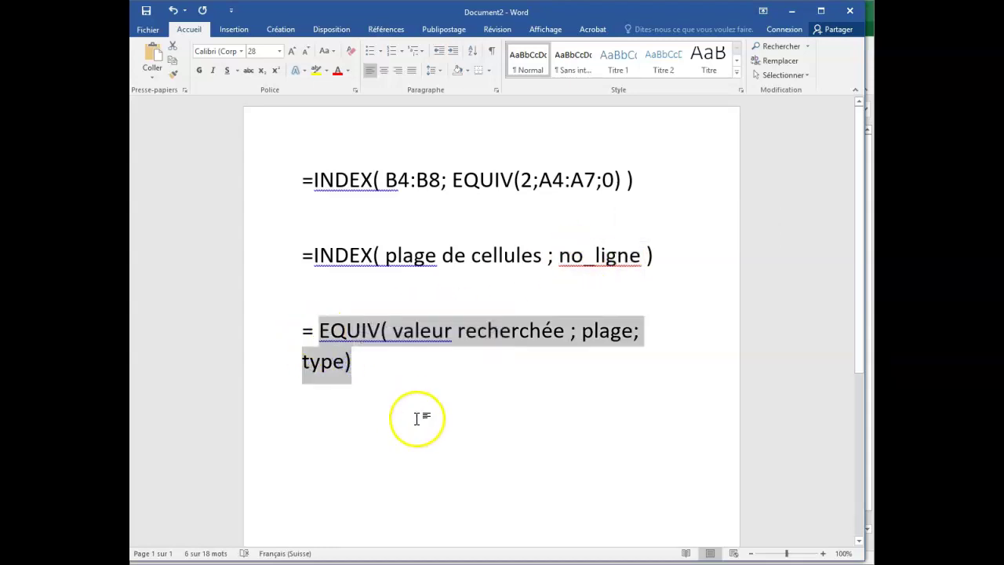
pyautogui.click(453, 384)
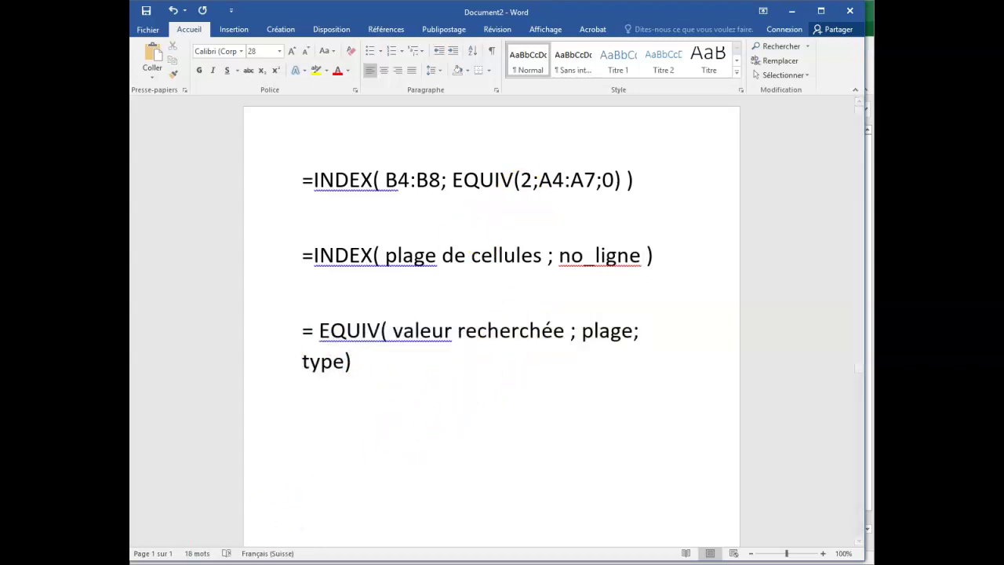